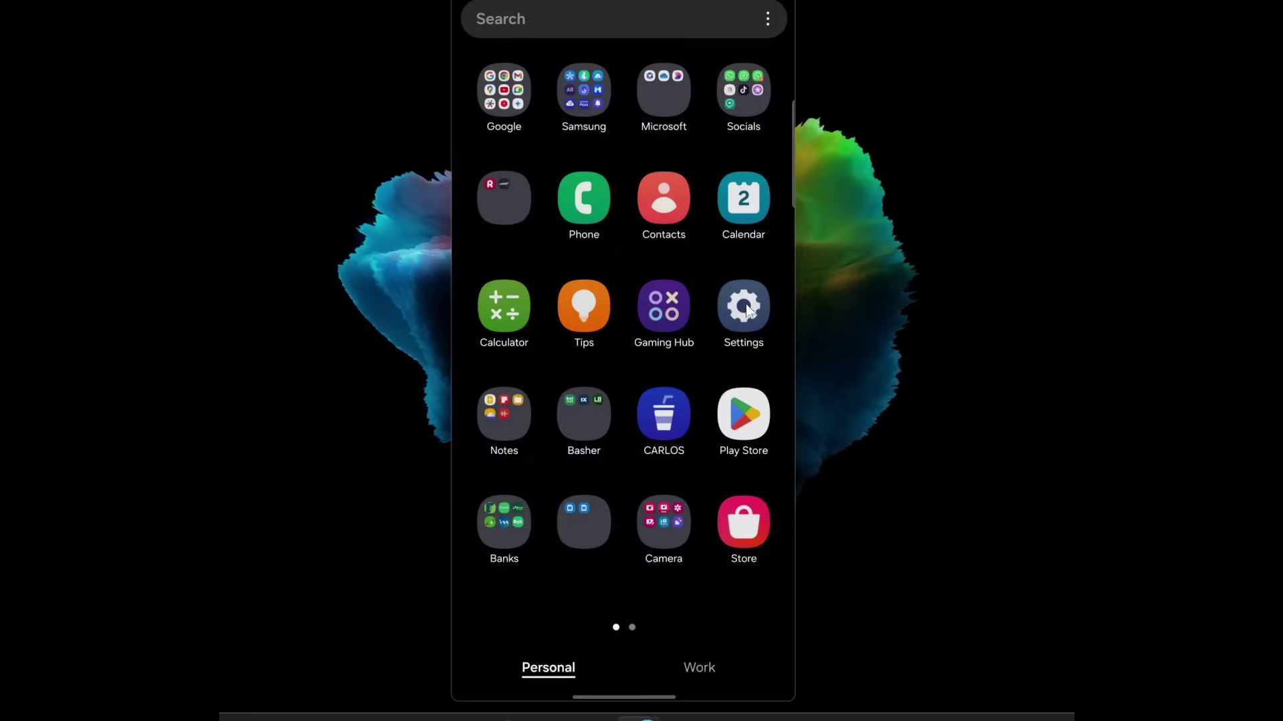
# - Open Settings and go to the Home screen settings page
pyautogui.click(736, 309)
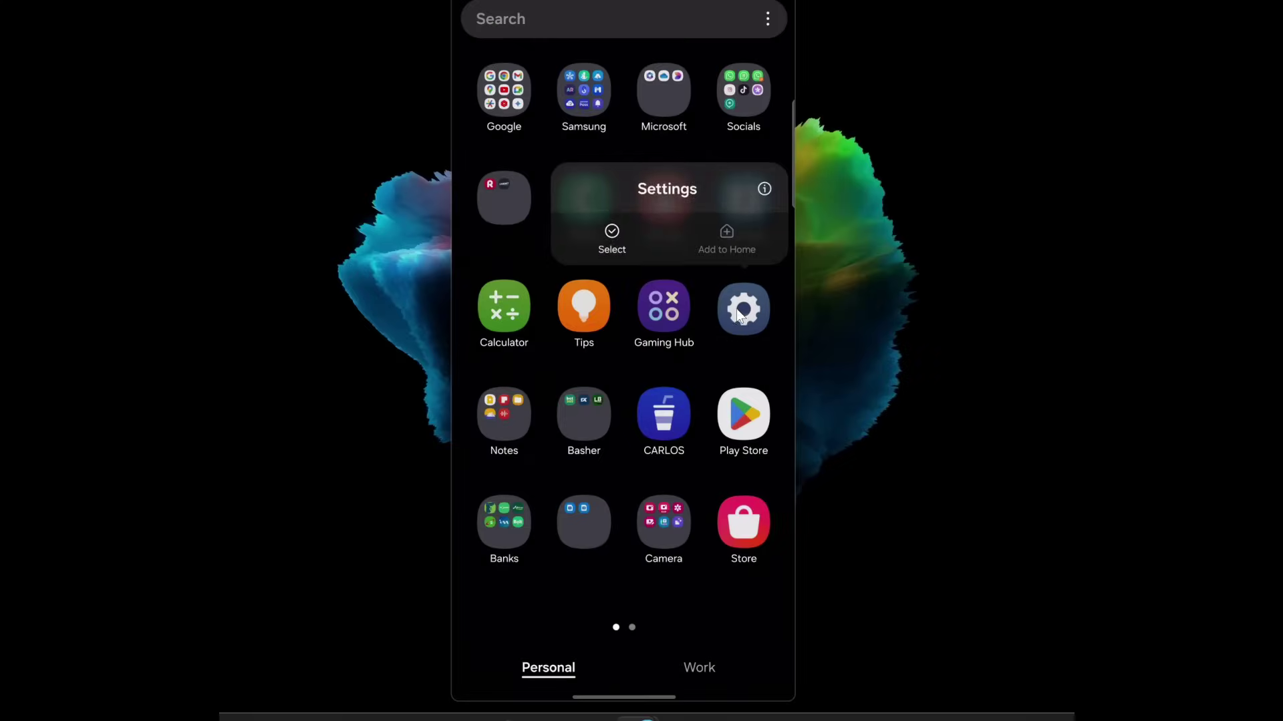
pyautogui.click(736, 309)
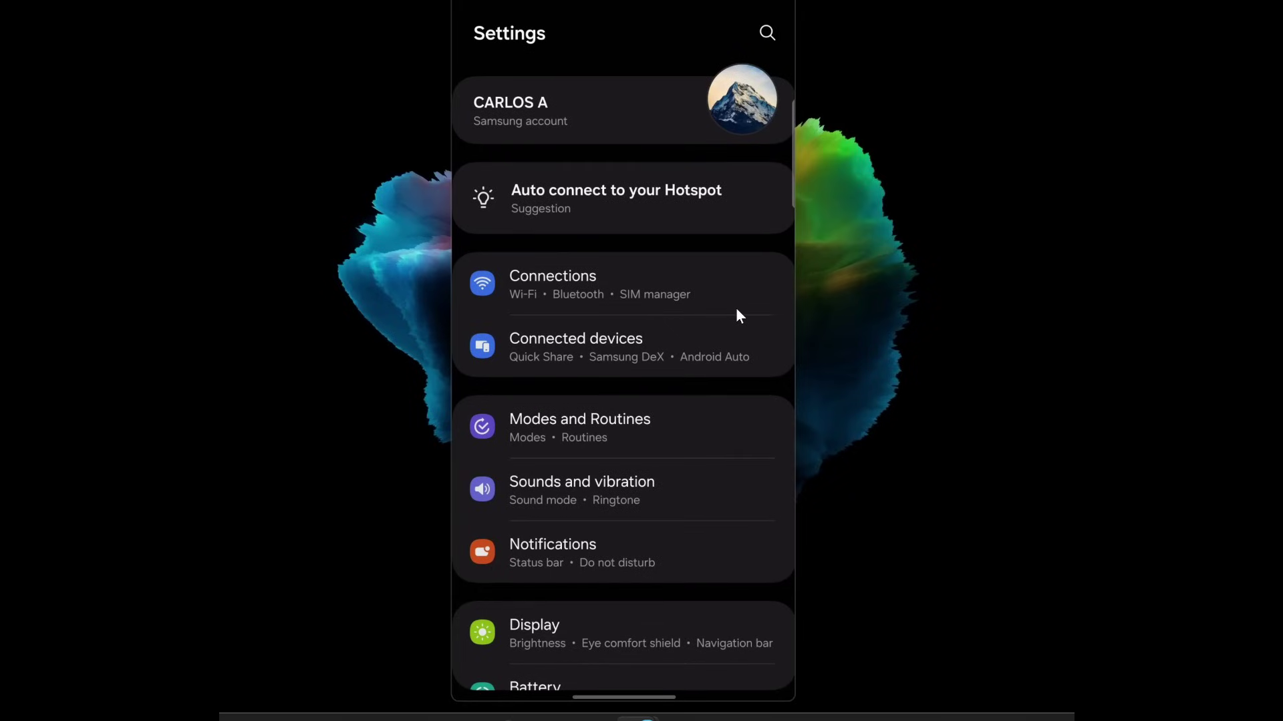
pyautogui.scroll(-1, 644, 304)
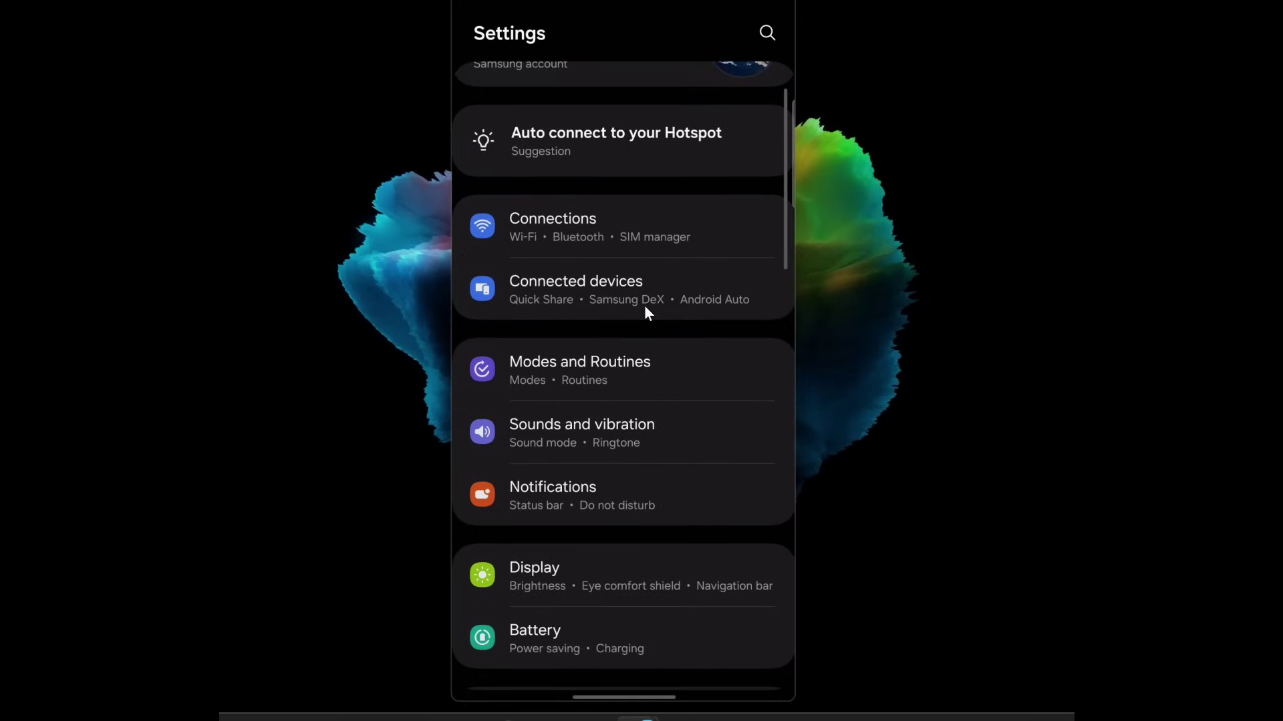
pyautogui.scroll(-1, 645, 314)
pyautogui.scroll(-1, 655, 378)
pyautogui.scroll(-2, 648, 411)
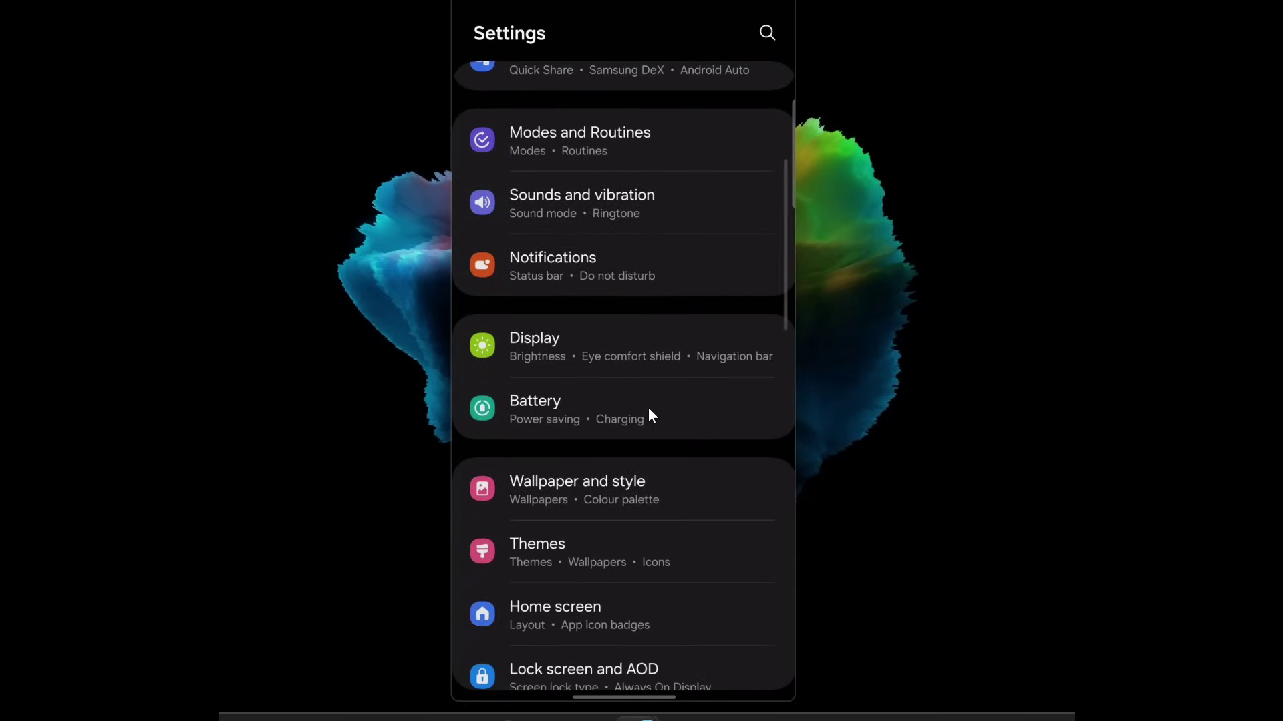
pyautogui.scroll(-1, 643, 451)
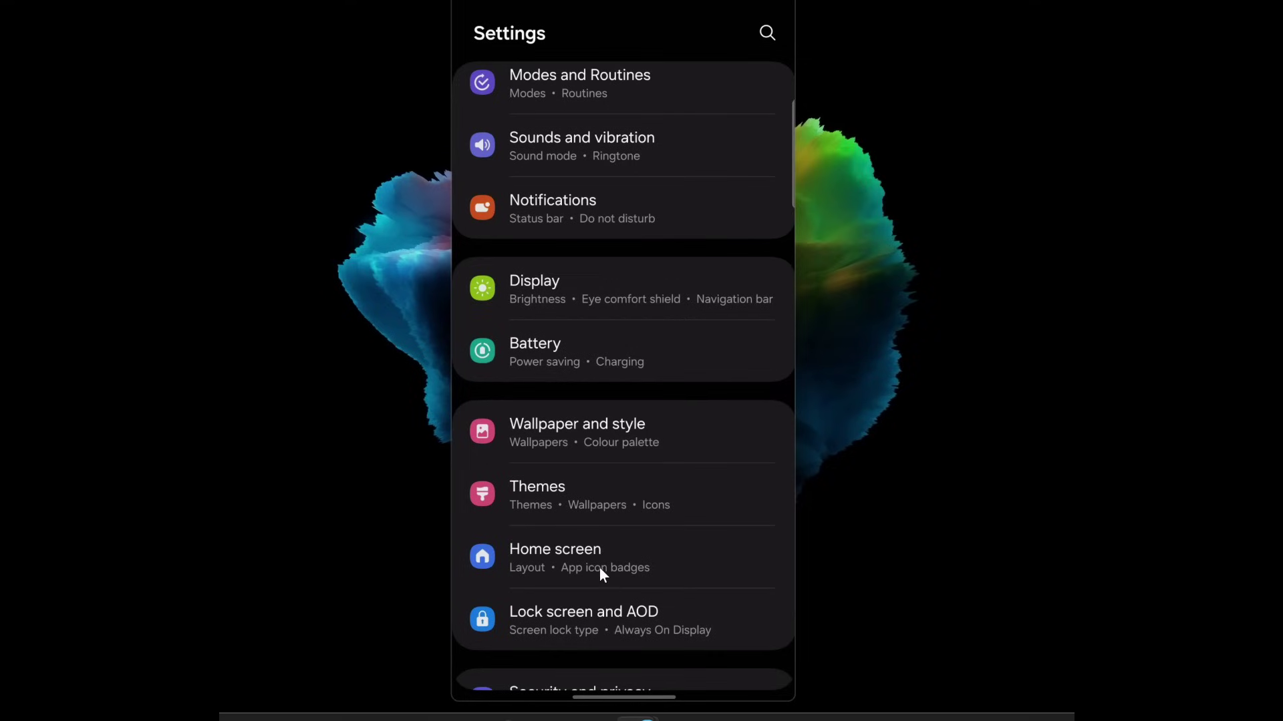
pyautogui.click(609, 542)
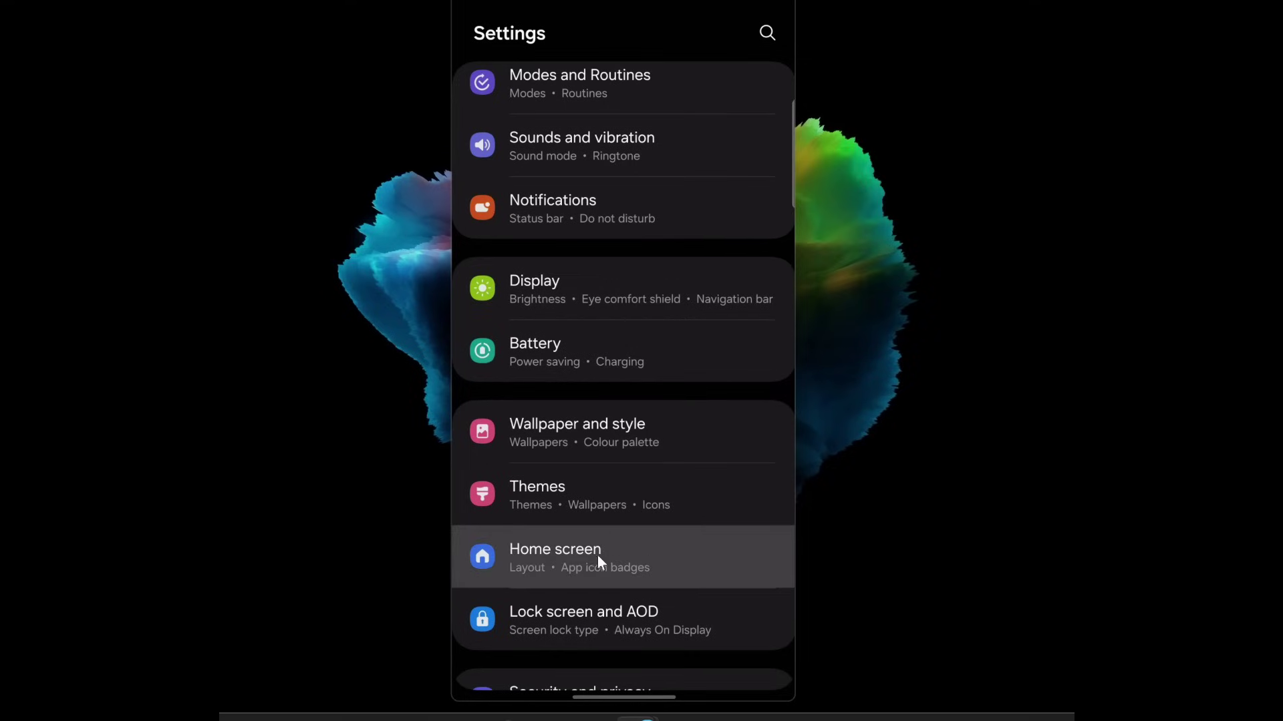
pyautogui.click(668, 559)
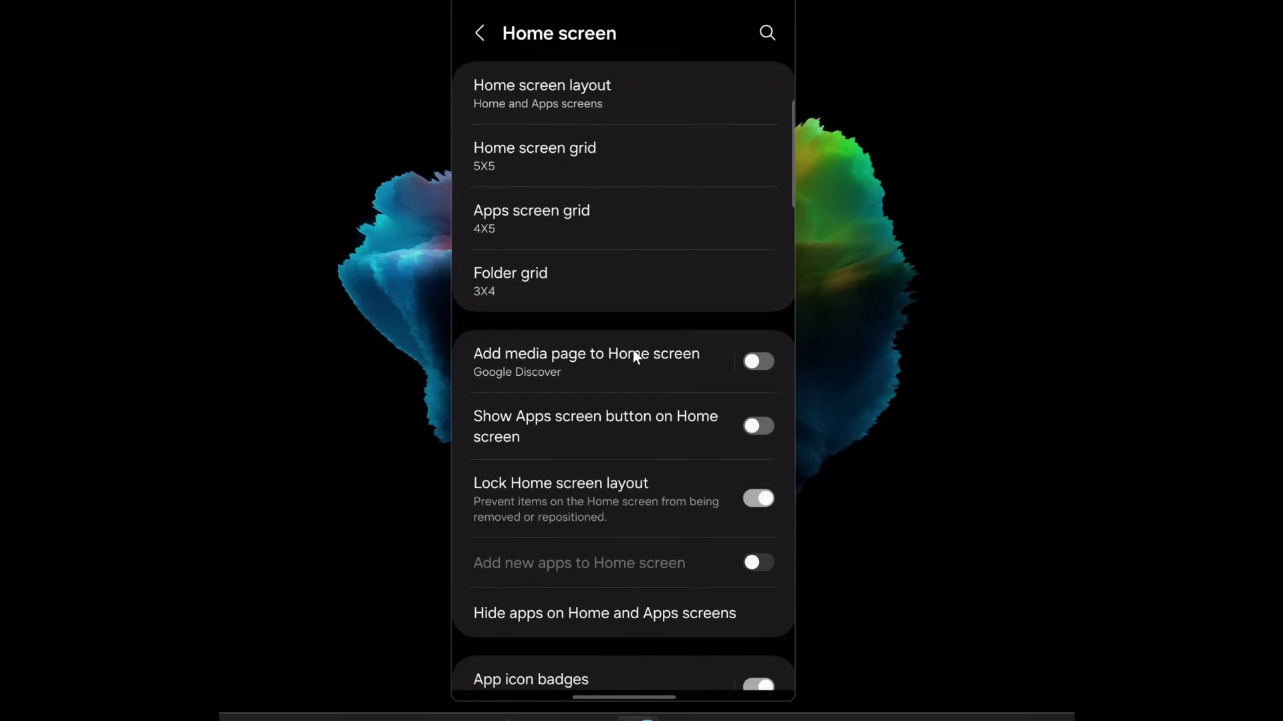
# - Open the 'Hide apps on Home and Apps screens' option
pyautogui.scroll(-1, 631, 322)
pyautogui.scroll(-2, 628, 304)
pyautogui.scroll(-1, 636, 330)
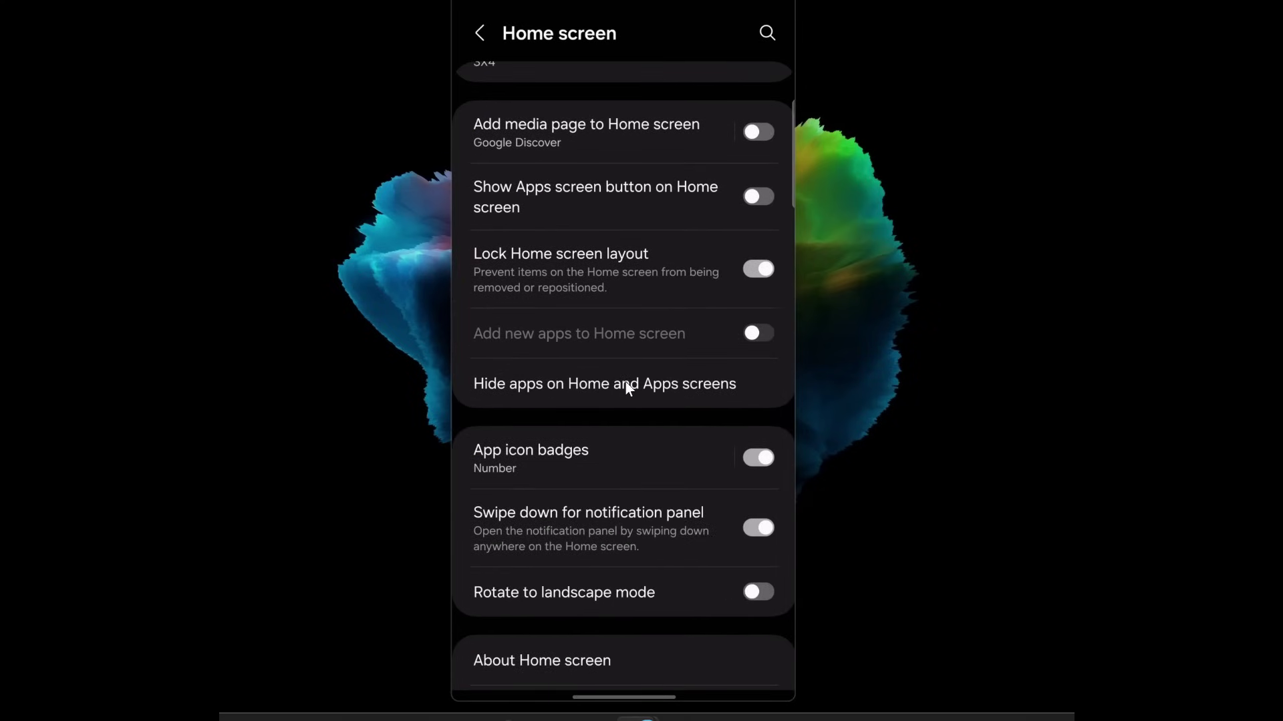
pyautogui.click(626, 386)
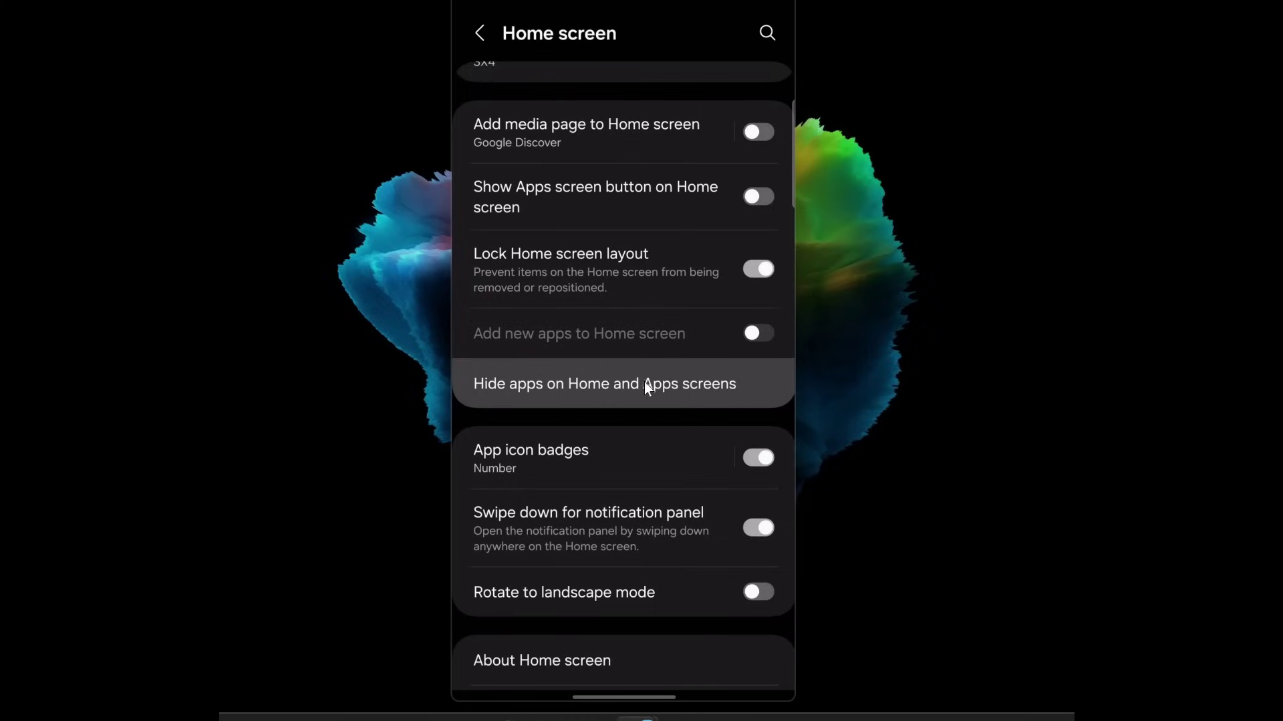
# - Open the app picker and tick Drive to hide it
pyautogui.click(639, 391)
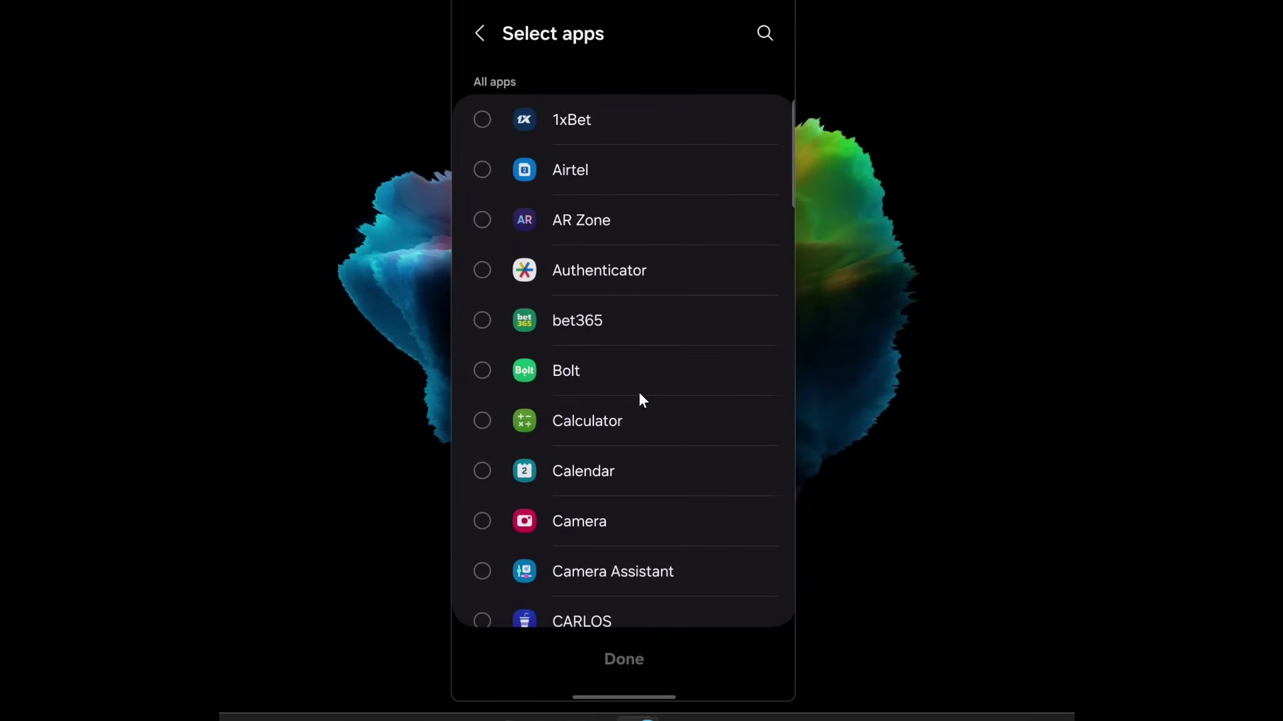
pyautogui.scroll(-3, 636, 387)
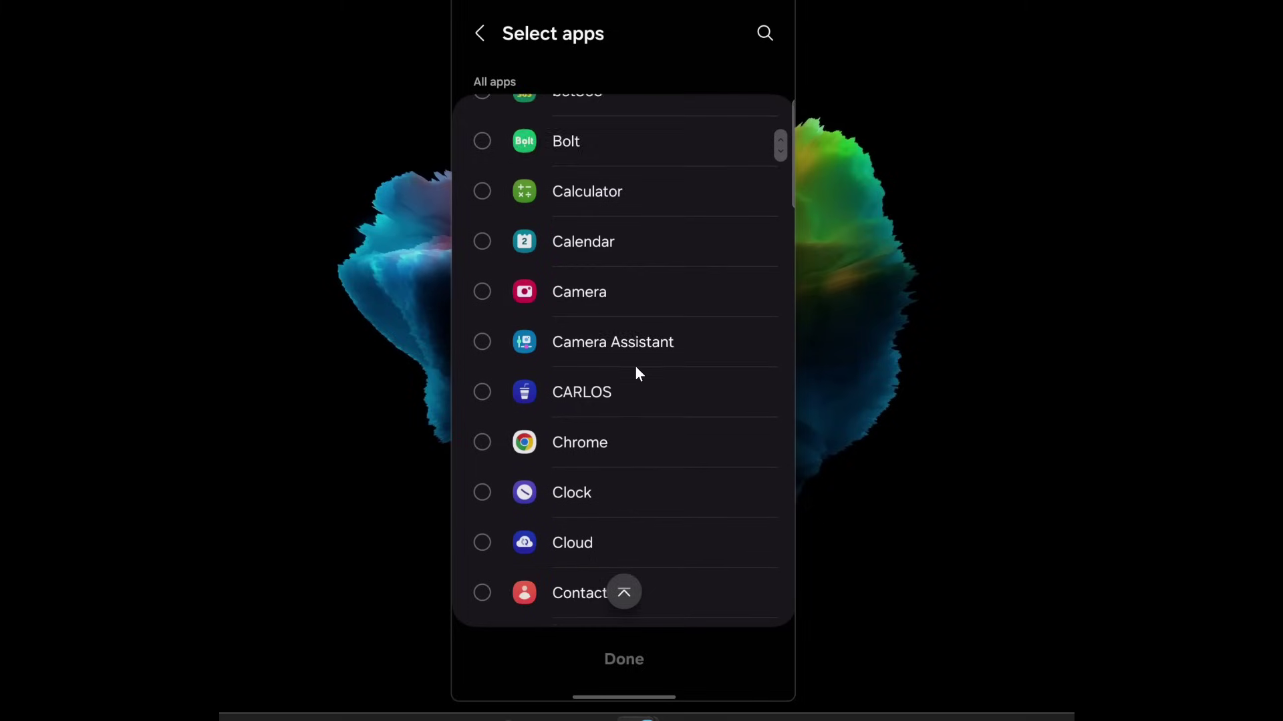
pyautogui.scroll(-2, 636, 368)
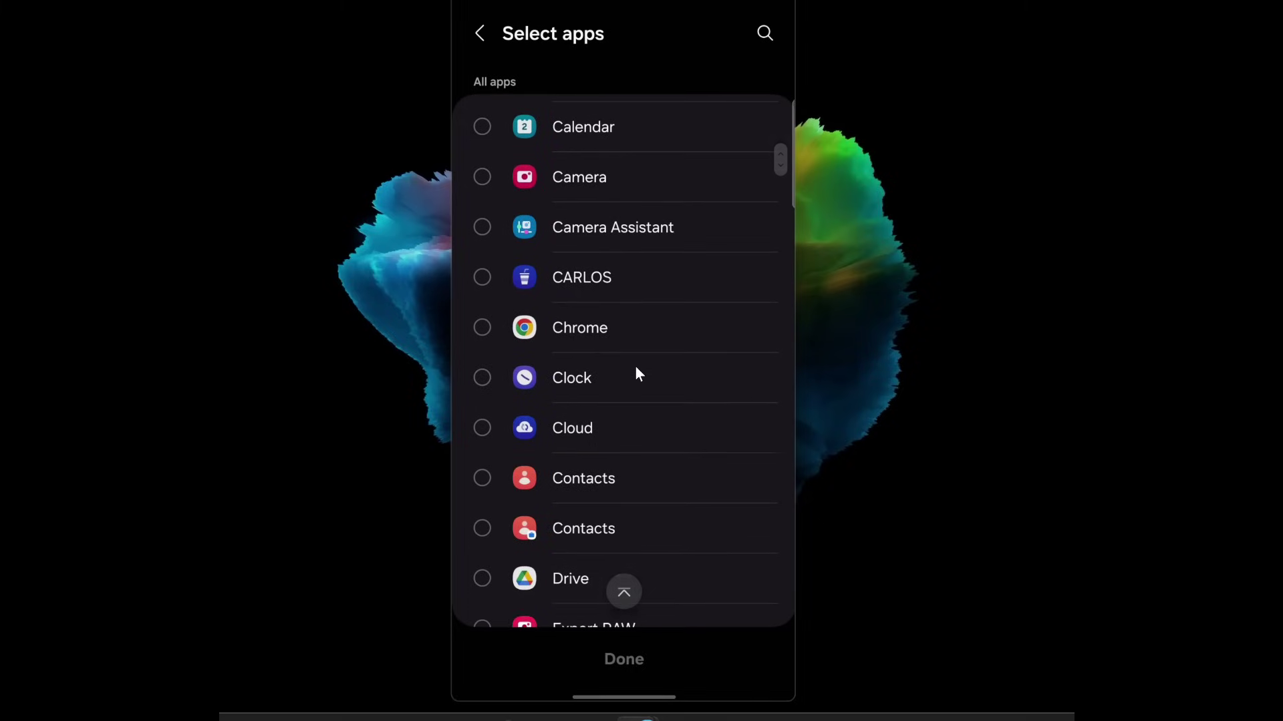
pyautogui.scroll(-2, 636, 374)
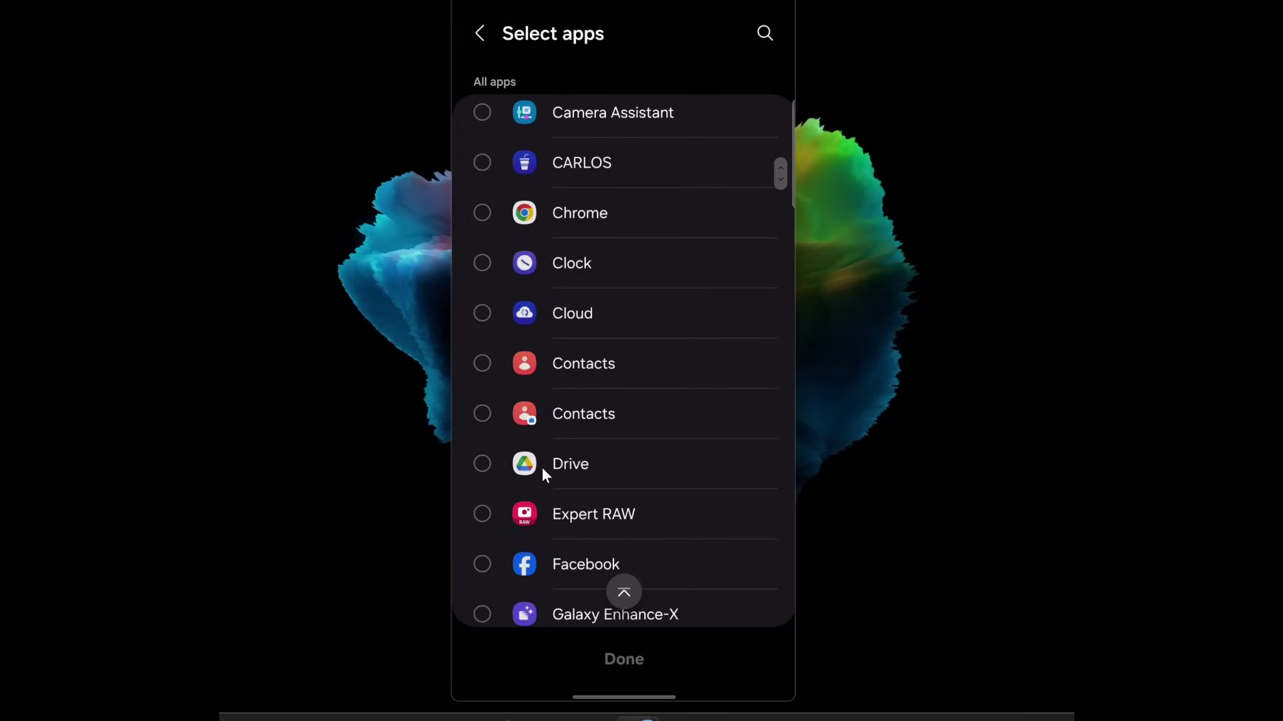
pyautogui.click(479, 459)
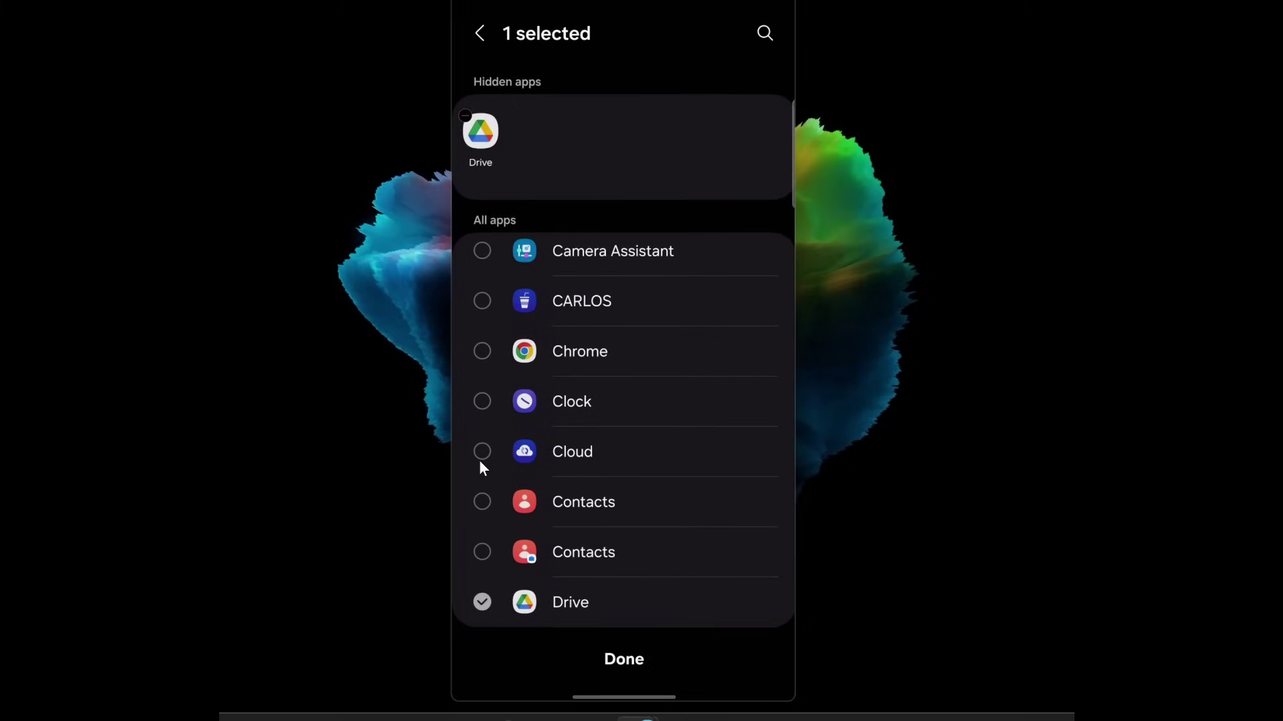
# - Tick Facebook as well and confirm the two hidden apps with Done
pyautogui.scroll(-2, 655, 475)
pyautogui.scroll(-2, 601, 501)
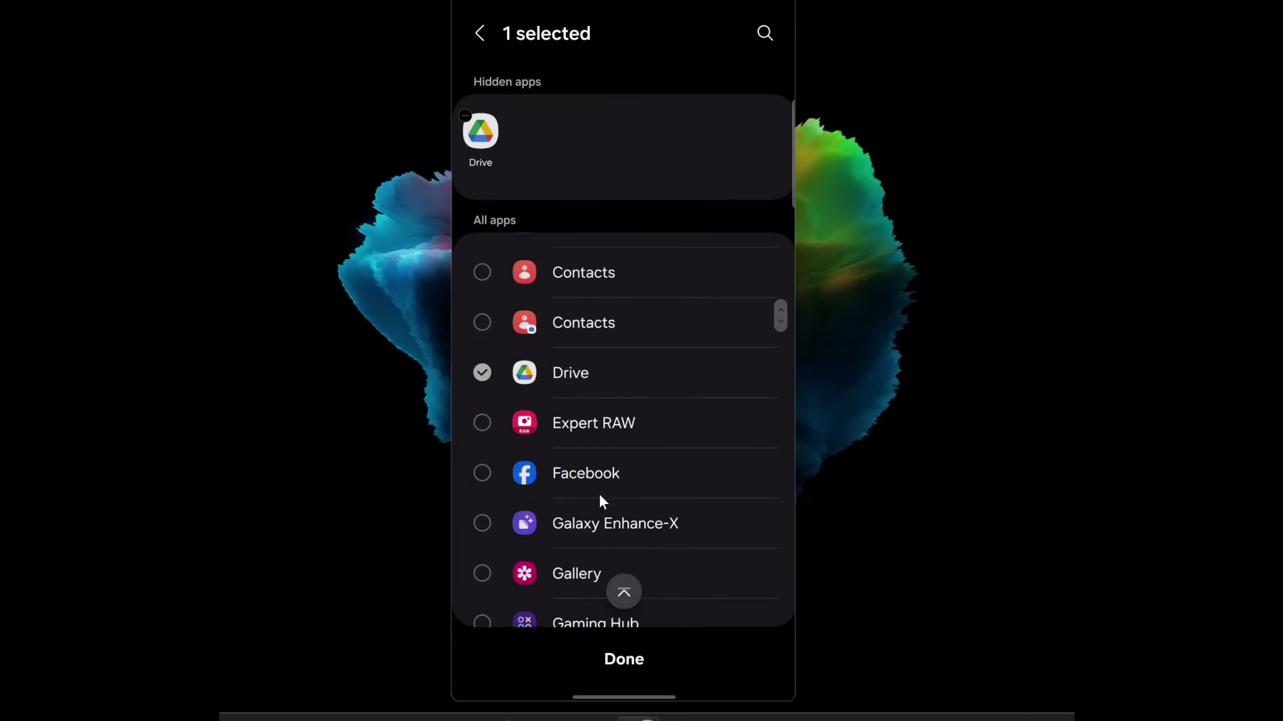
pyautogui.click(482, 472)
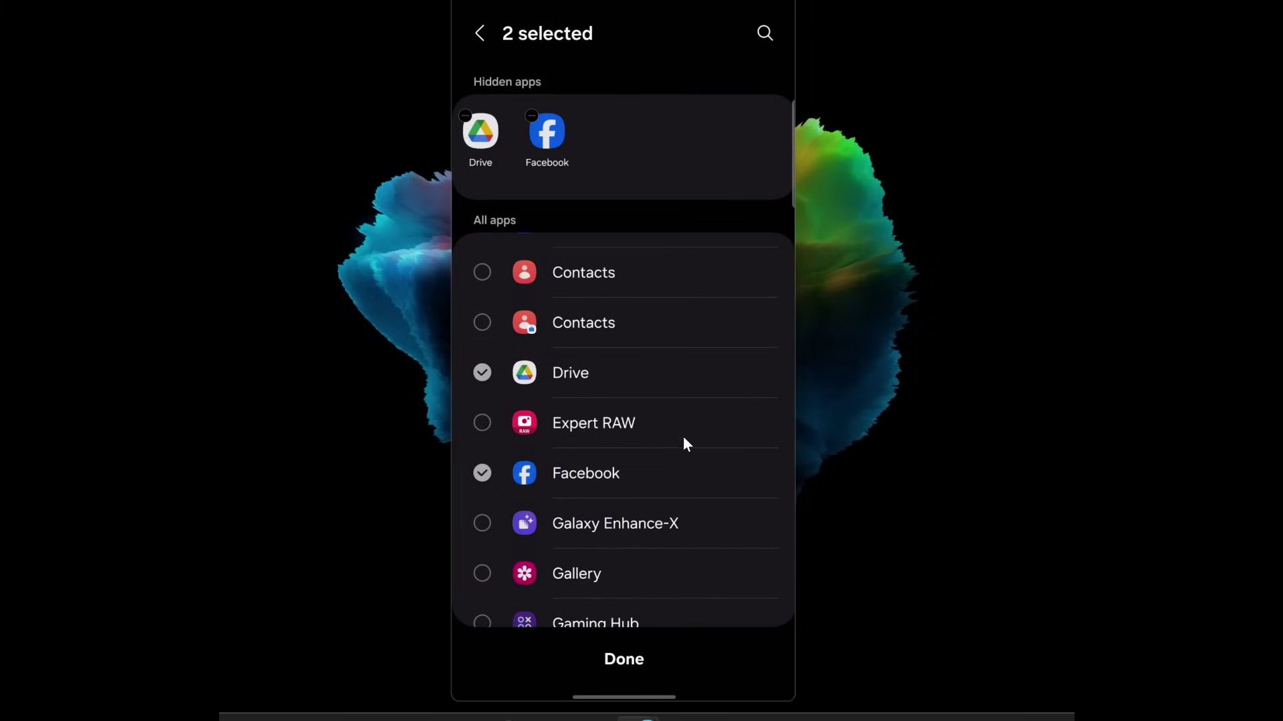
pyautogui.scroll(-3, 675, 448)
pyautogui.scroll(-3, 668, 454)
pyautogui.scroll(-4, 660, 455)
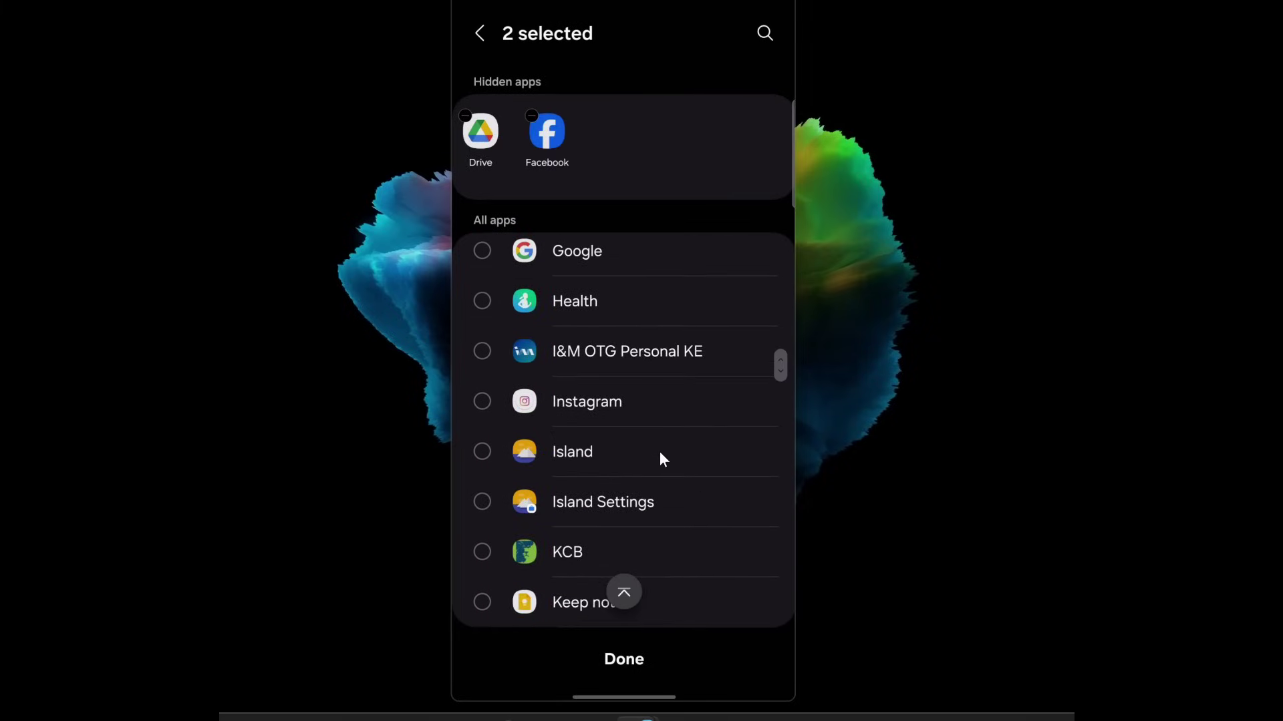
pyautogui.click(611, 659)
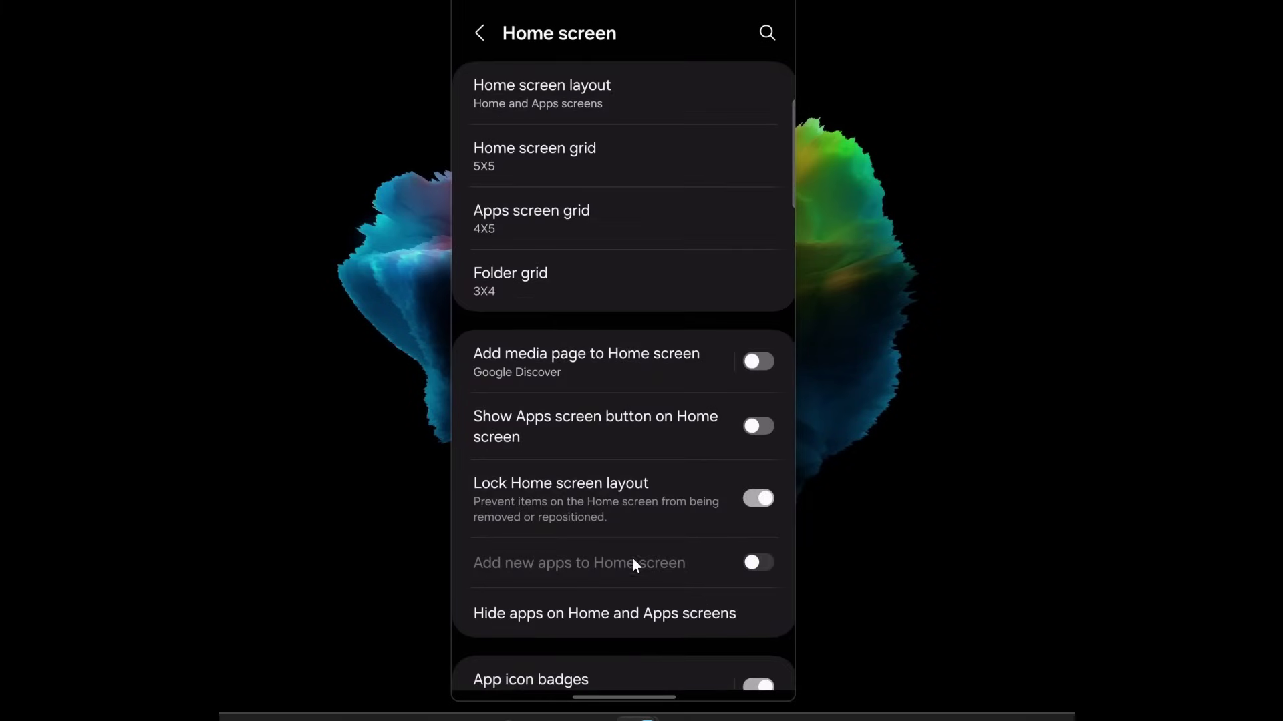
# - Return home and page through the Apps screen to confirm Drive and Facebook are gone
pyautogui.click(485, 33)
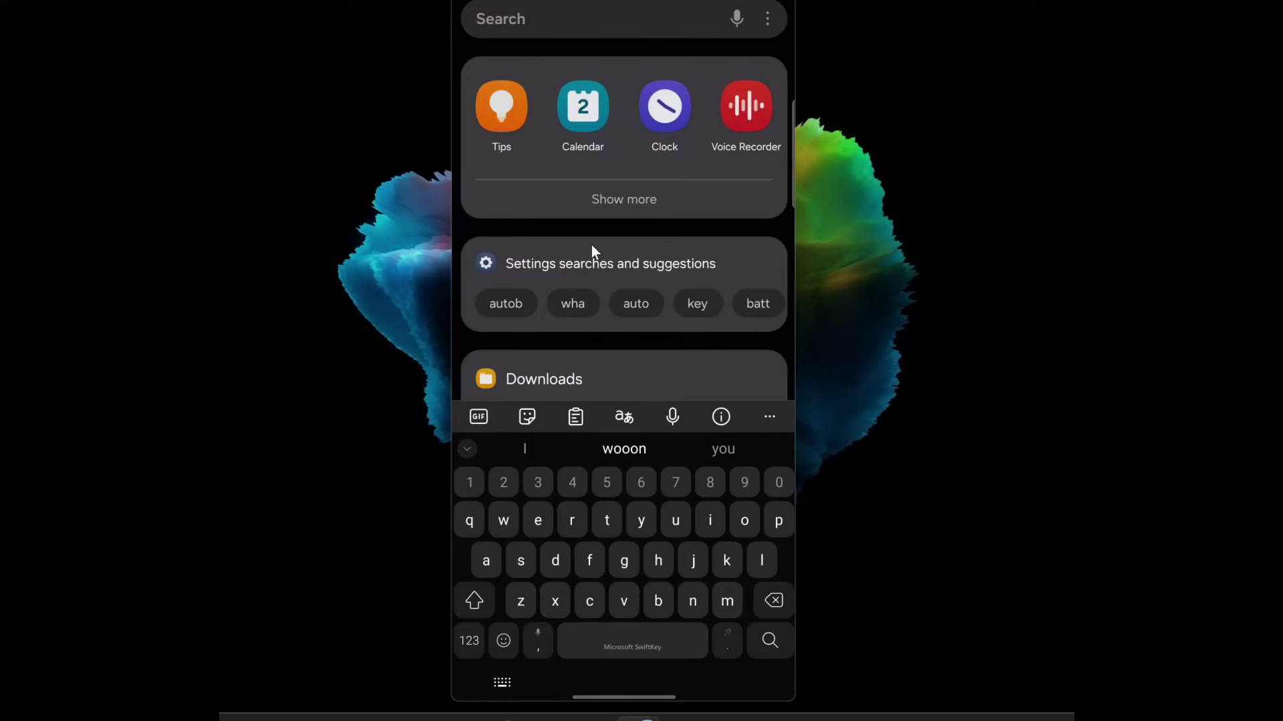
pyautogui.press('Escape')
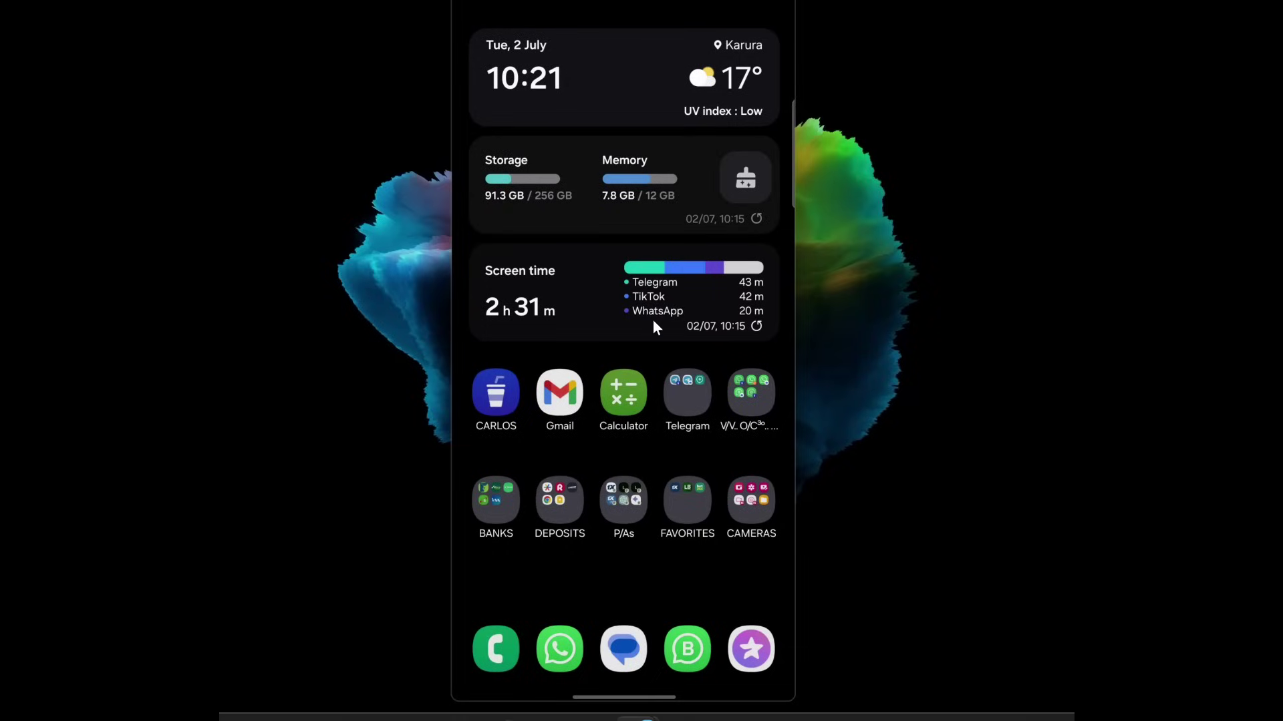
pyautogui.scroll(-1, 652, 326)
pyautogui.scroll(-1, 652, 326)
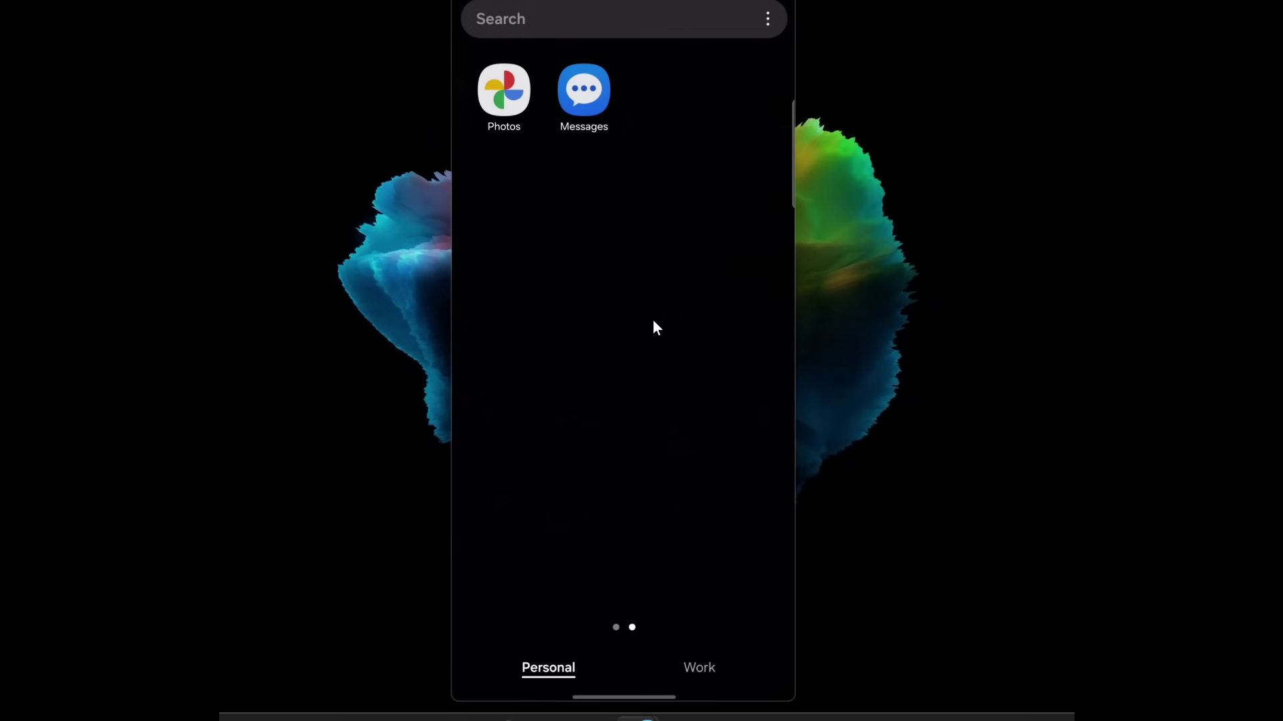
pyautogui.scroll(1, 652, 326)
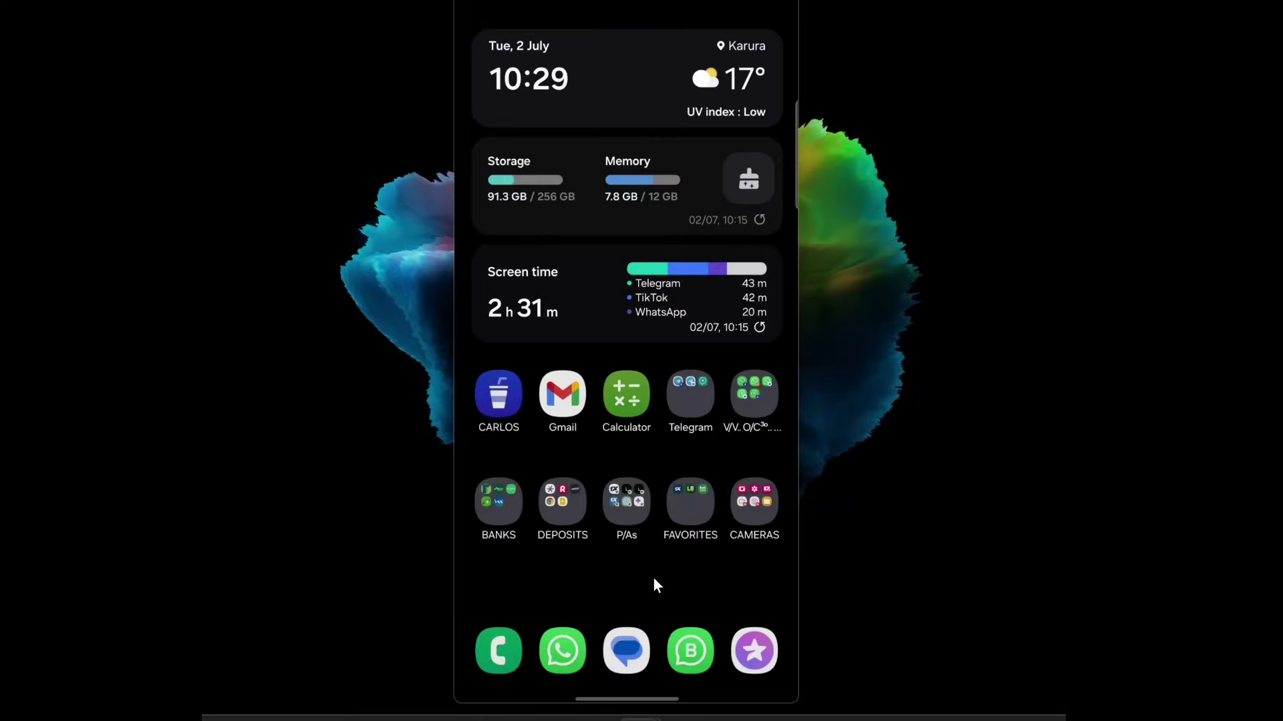
# - Pinch the home screen into edit mode
pyautogui.click(654, 580)
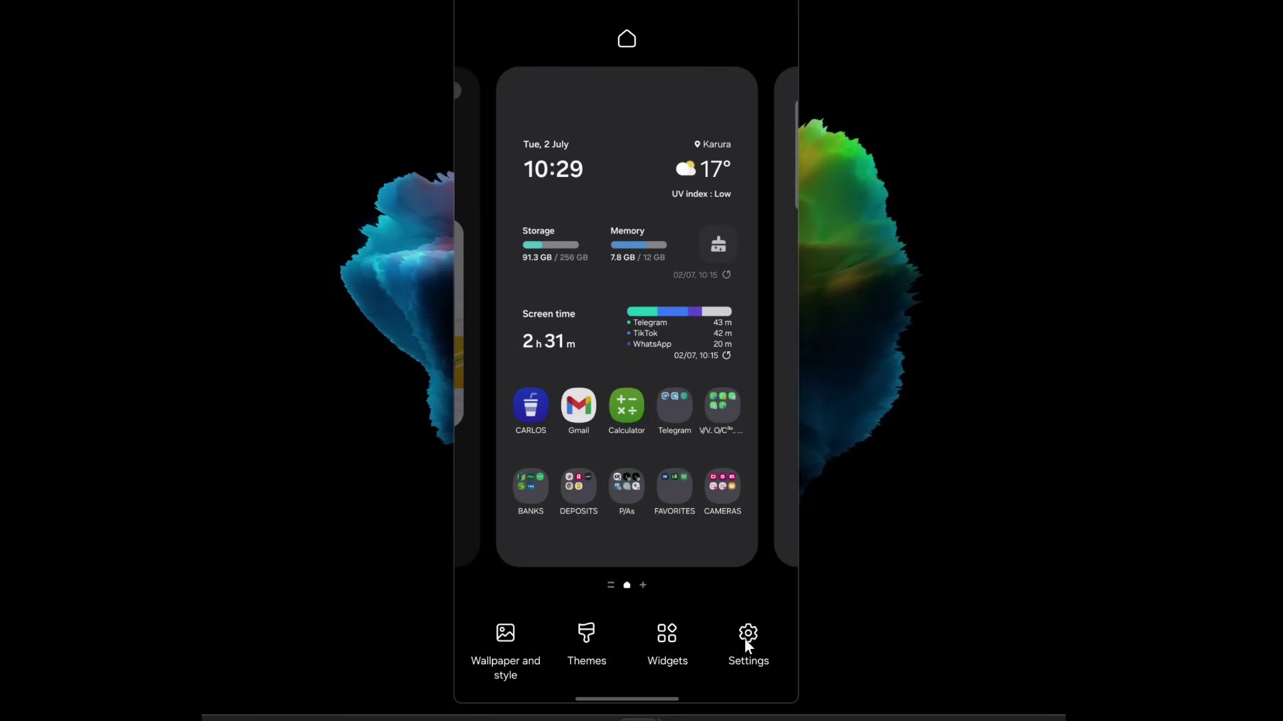
# - Open Home screen settings and its hide-apps picker
pyautogui.click(747, 634)
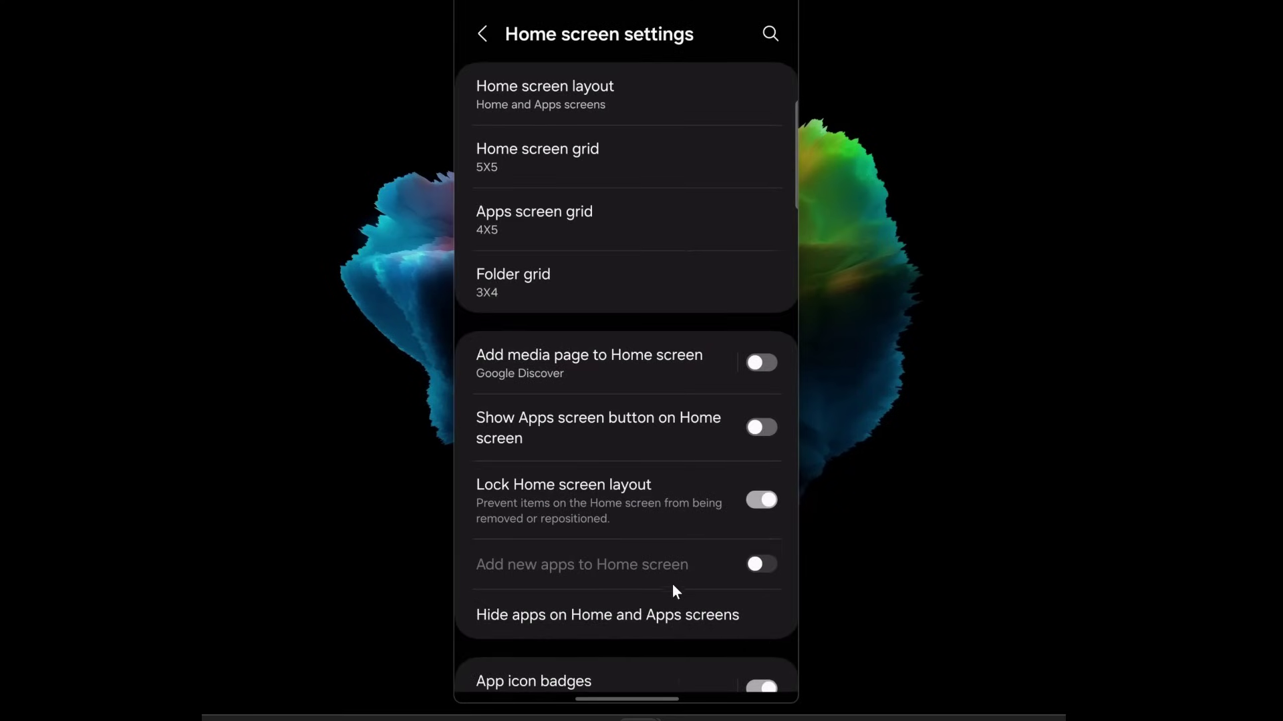
pyautogui.scroll(3, 655, 568)
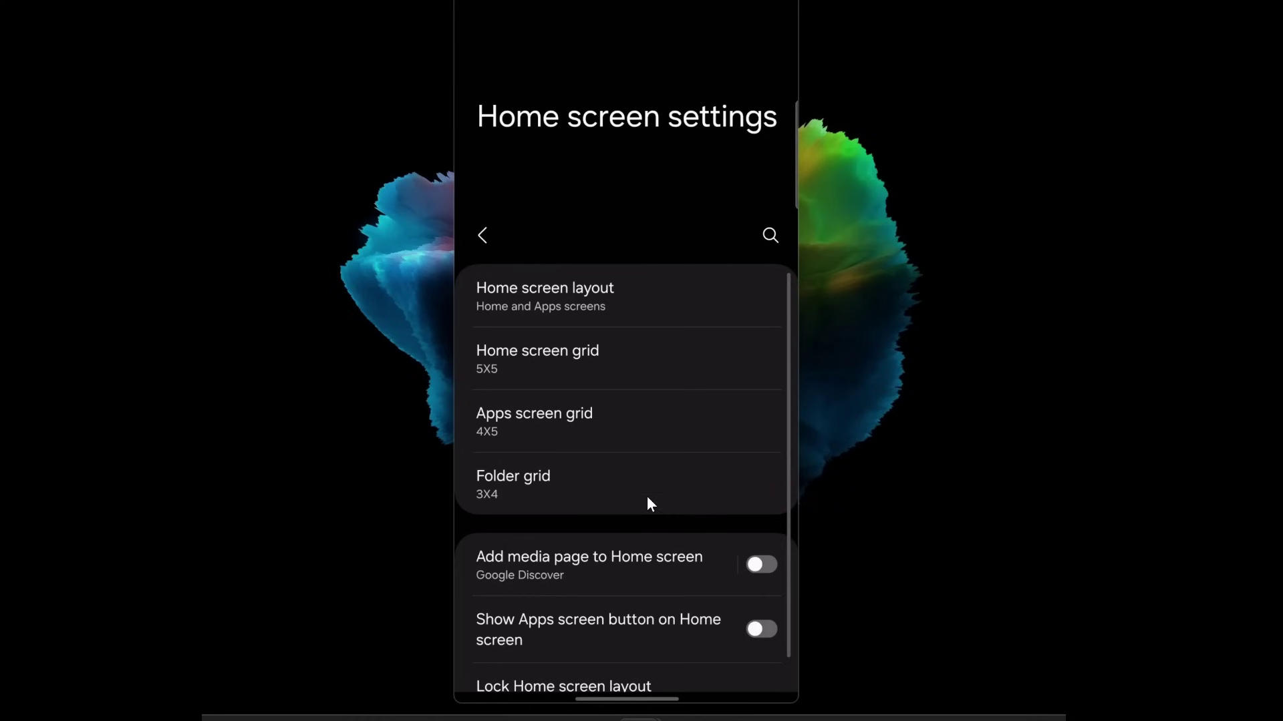
pyautogui.scroll(-2, 648, 491)
pyautogui.scroll(-3, 648, 481)
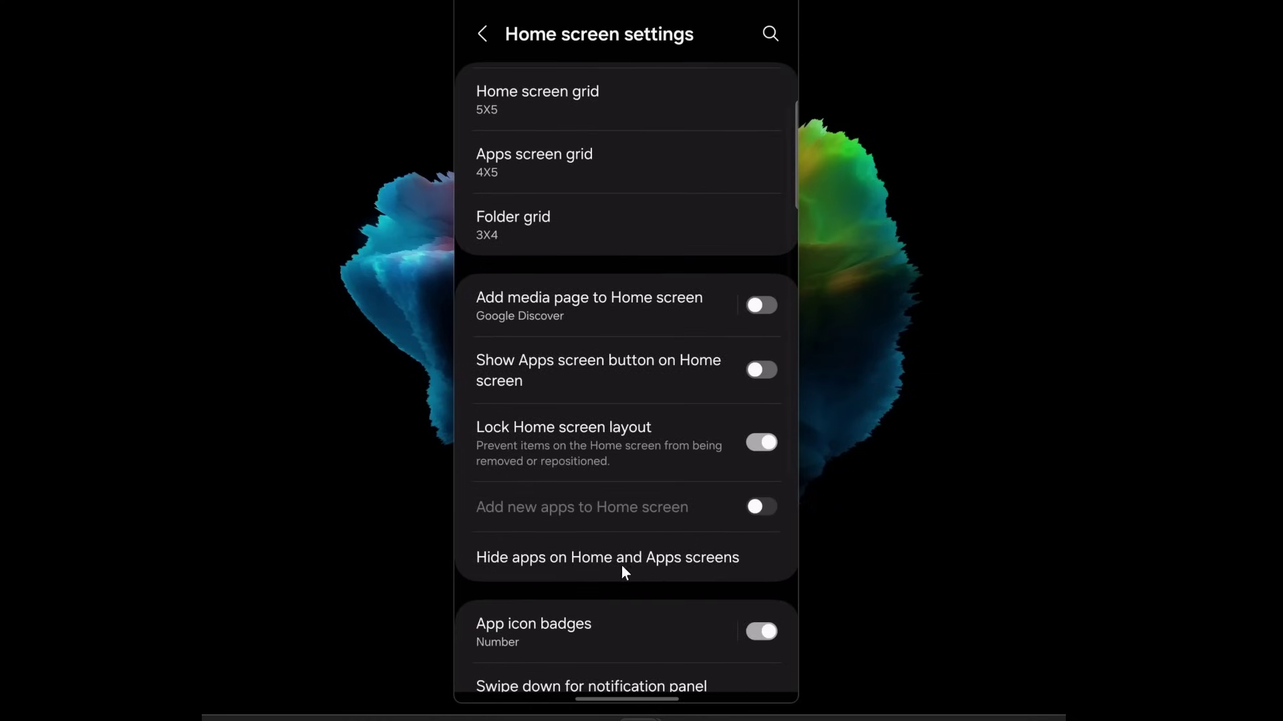
pyautogui.click(657, 578)
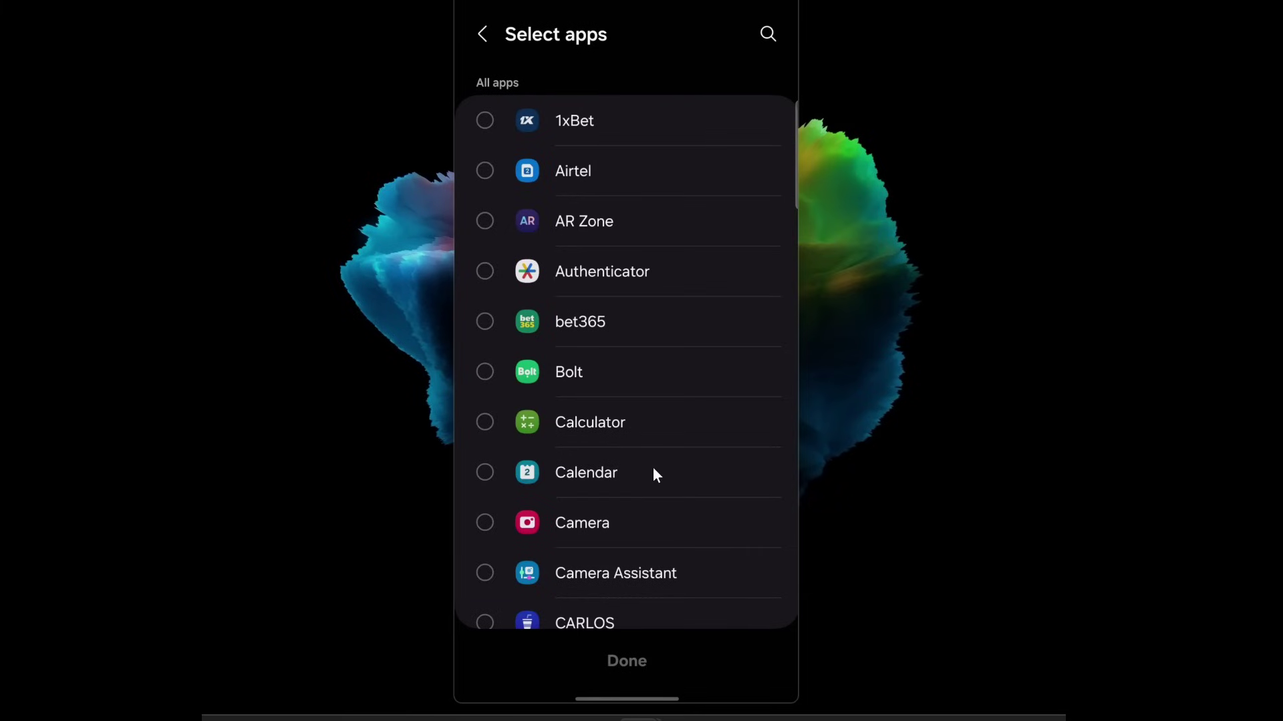
# - Tick Drive and Facebook so the picker reads 2 selected
pyautogui.scroll(-3, 623, 326)
pyautogui.scroll(-1, 631, 362)
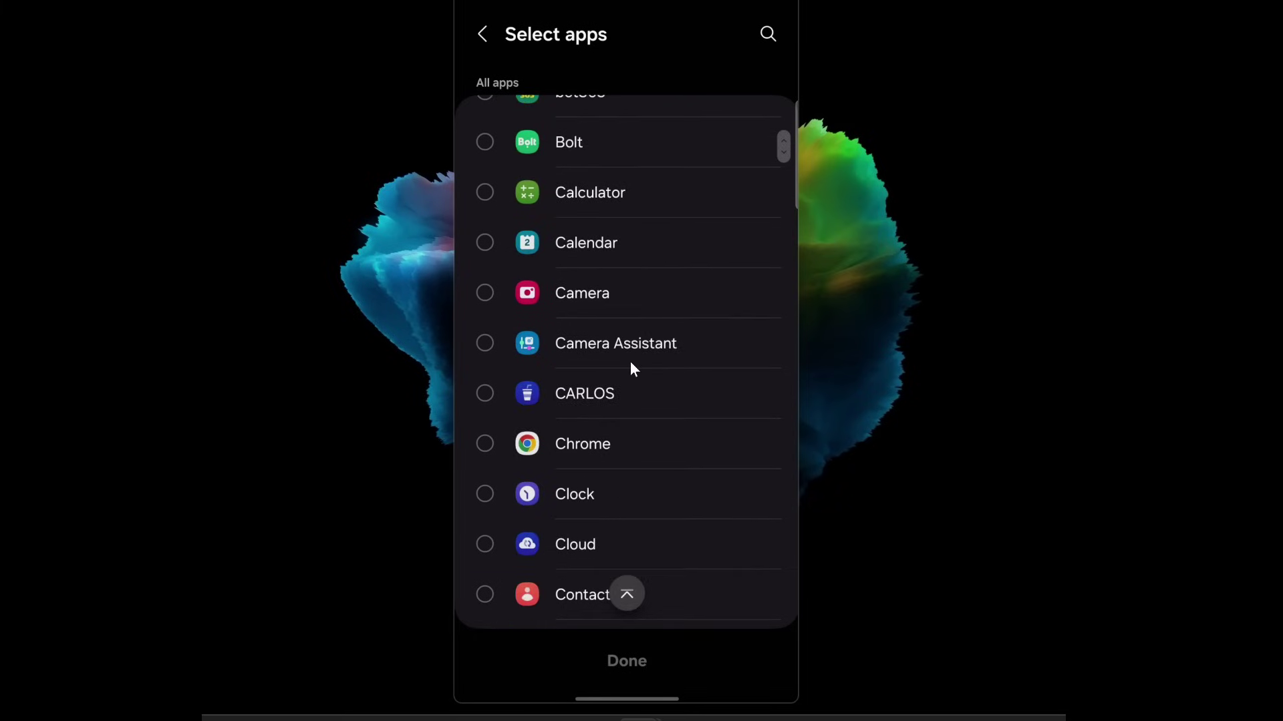
pyautogui.scroll(-2, 634, 362)
pyautogui.scroll(-3, 643, 381)
pyautogui.scroll(-2, 645, 388)
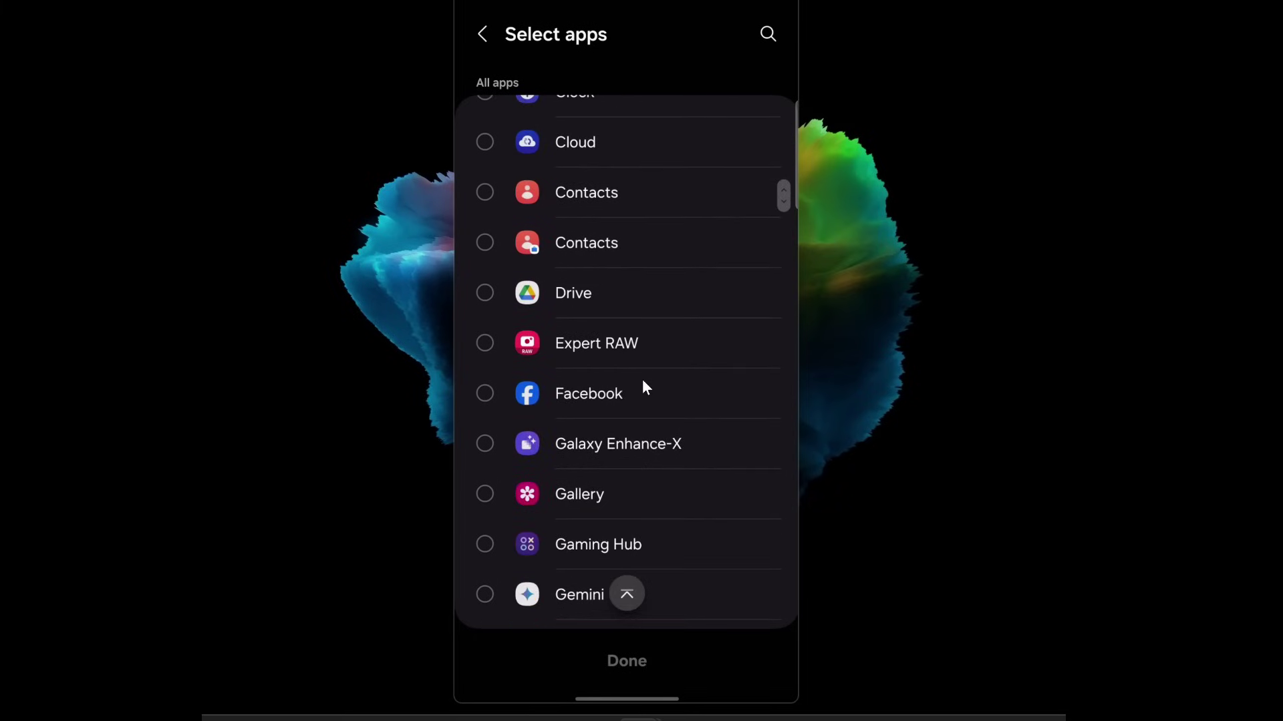
pyautogui.click(485, 292)
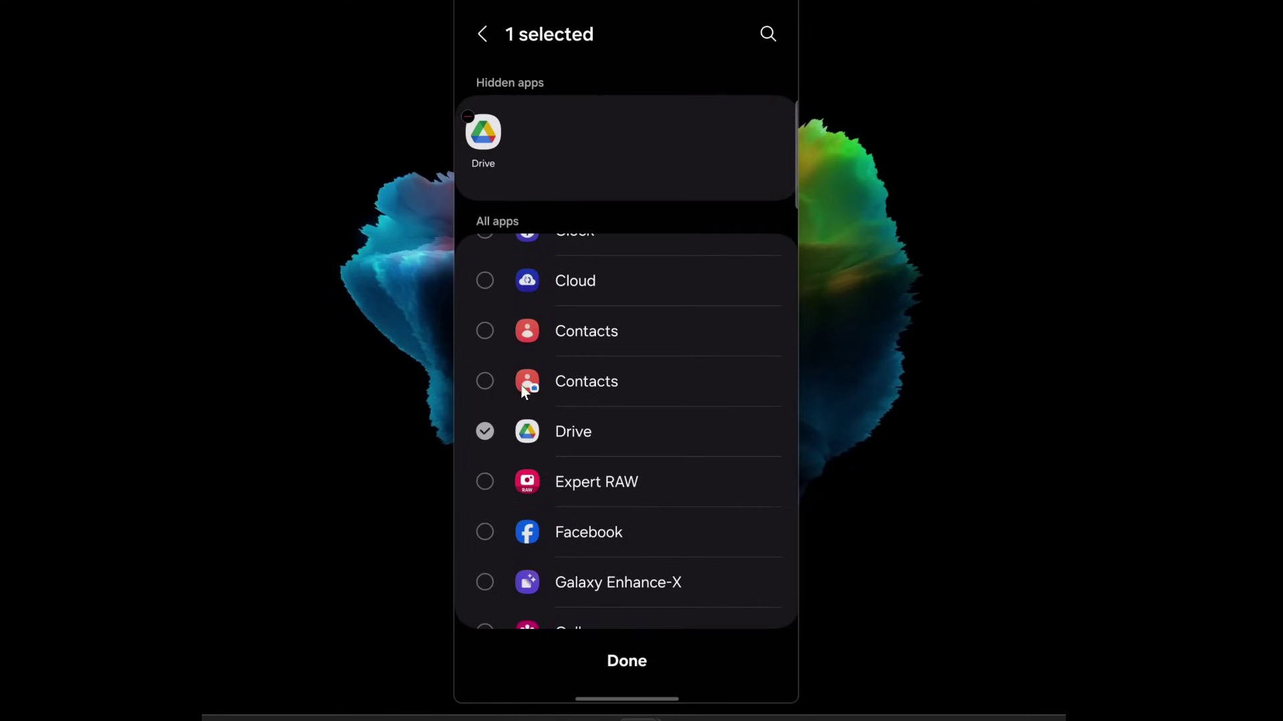
pyautogui.click(486, 533)
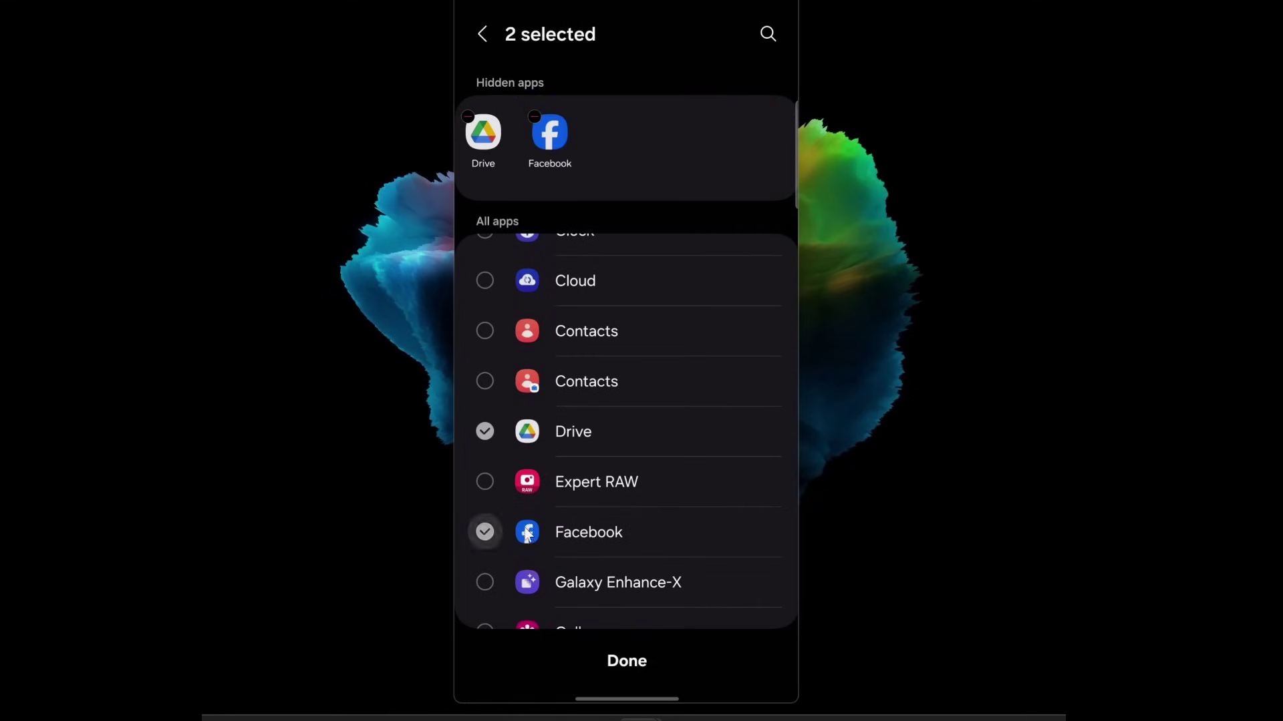
# - Confirm hiding Drive and Facebook, return home, and check the Apps screen
pyautogui.click(693, 658)
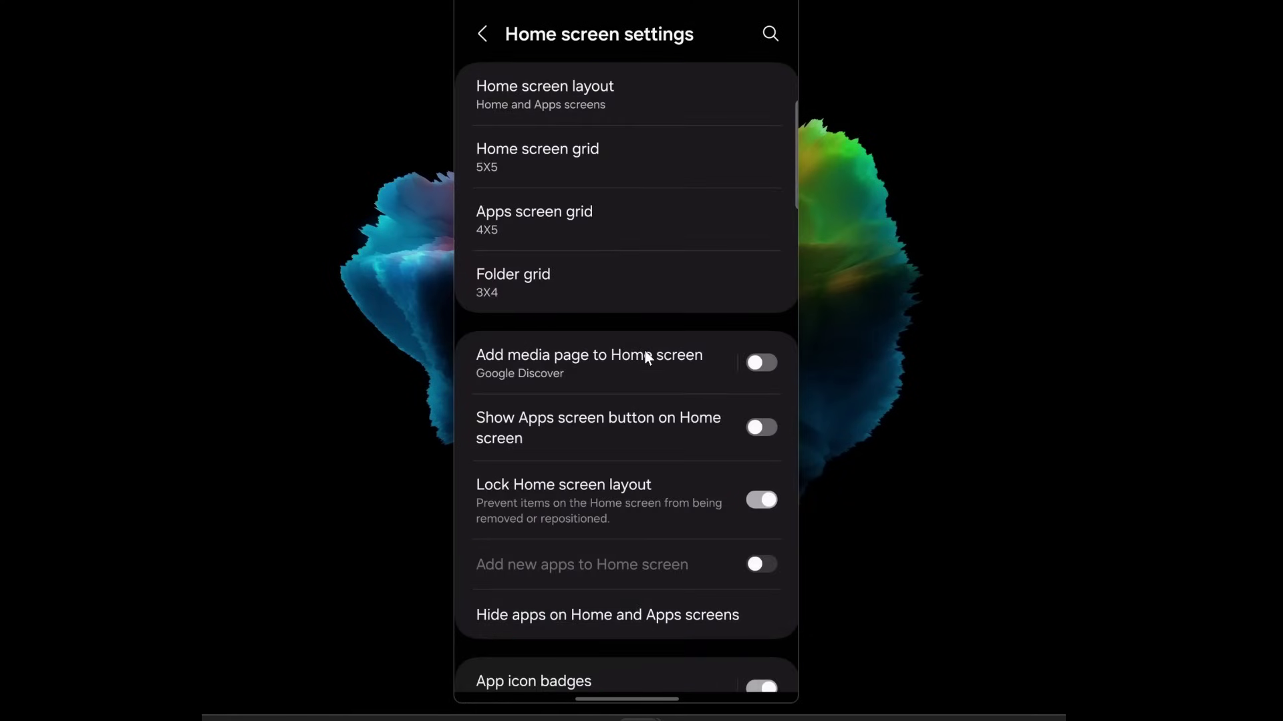
pyautogui.press('super+h')
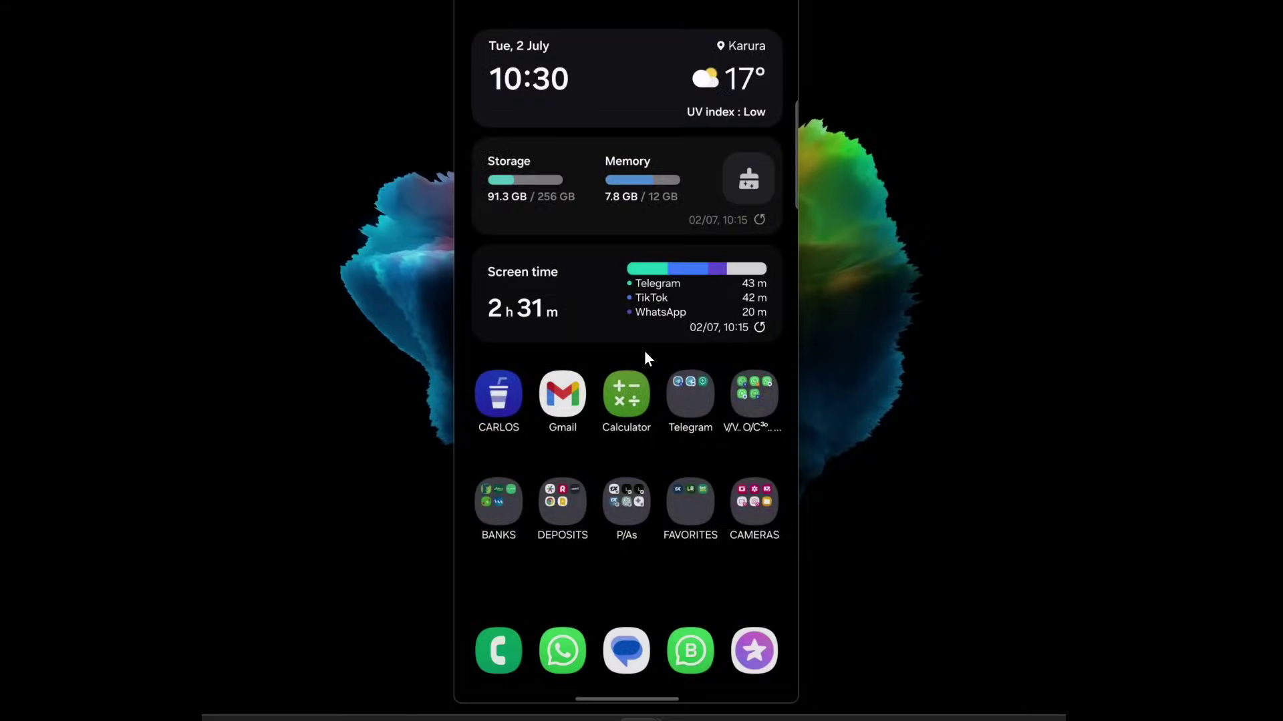
pyautogui.press('super')
pyautogui.scroll(-1, 644, 353)
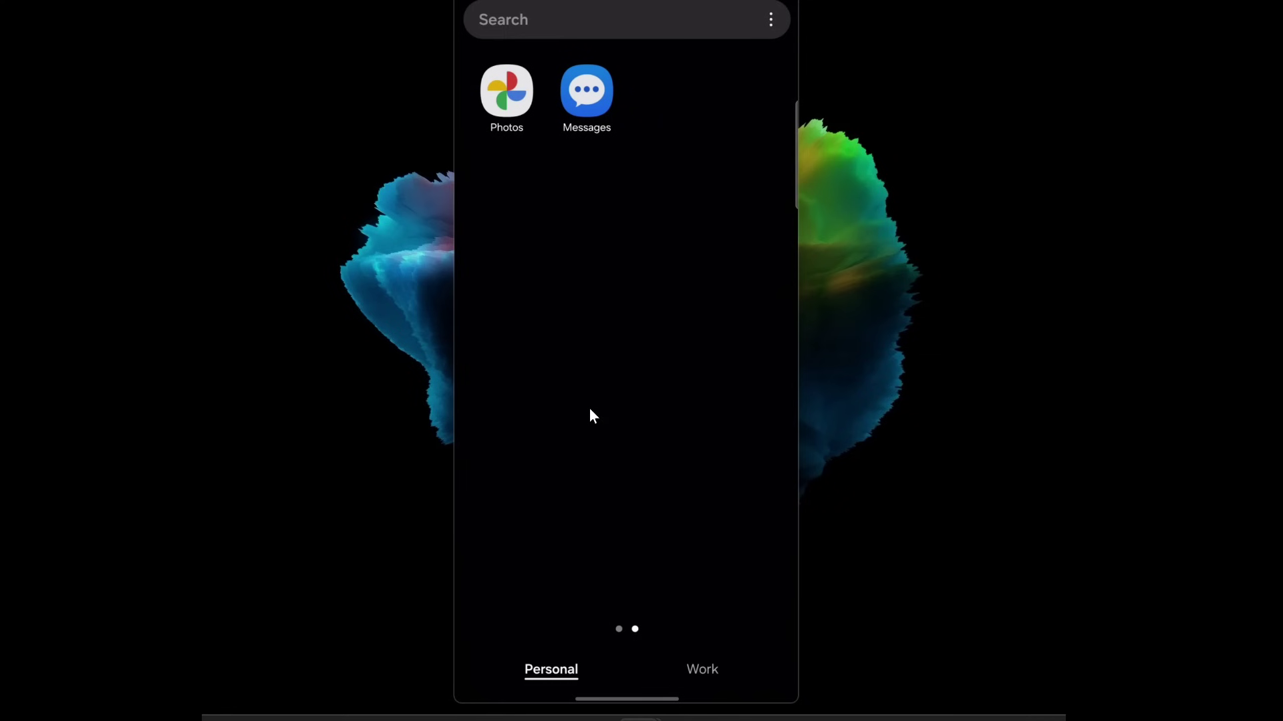
# - Untick Drive and Facebook in the hide-apps picker and confirm, leaving none hidden
pyautogui.rightClick(605, 451)
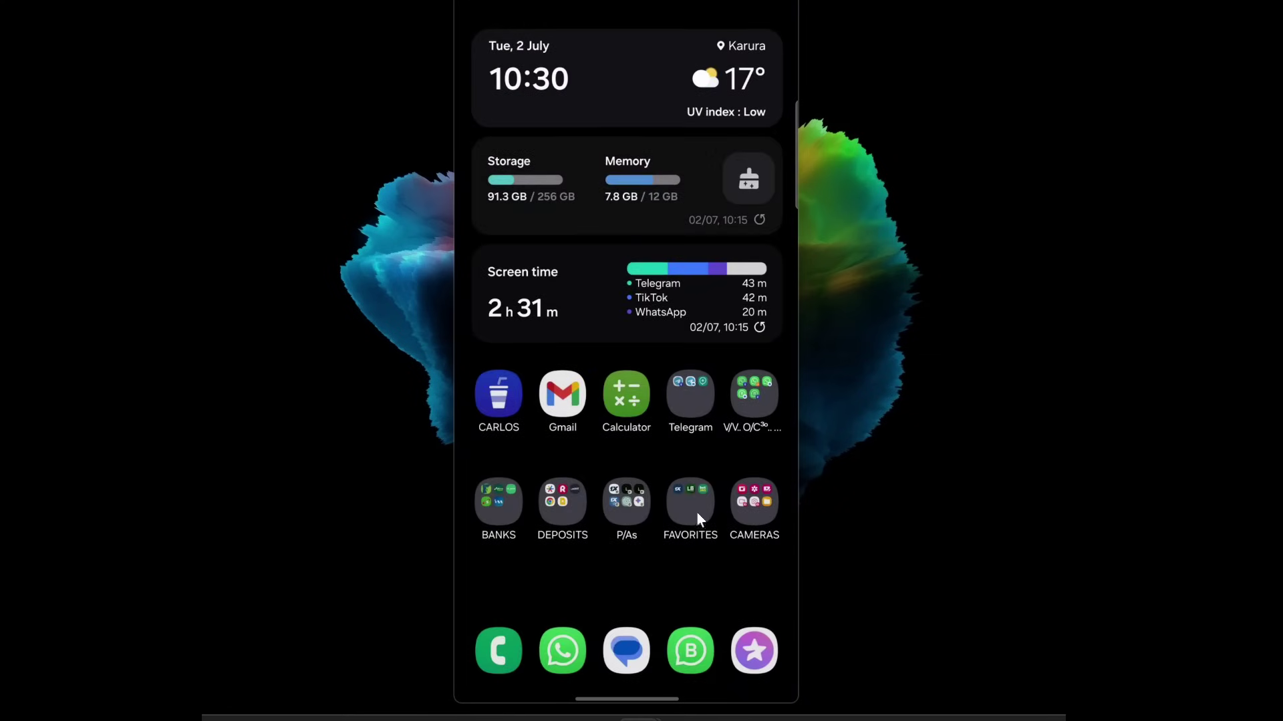
pyautogui.click(647, 563)
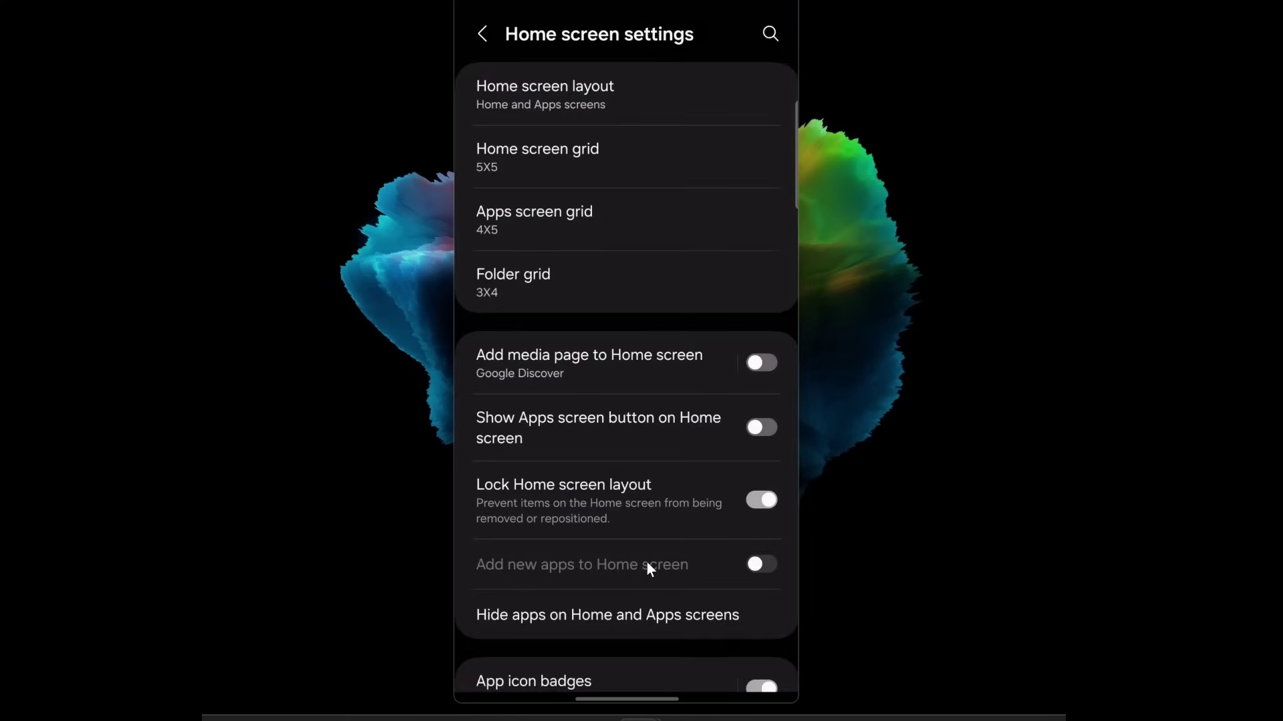
pyautogui.click(647, 563)
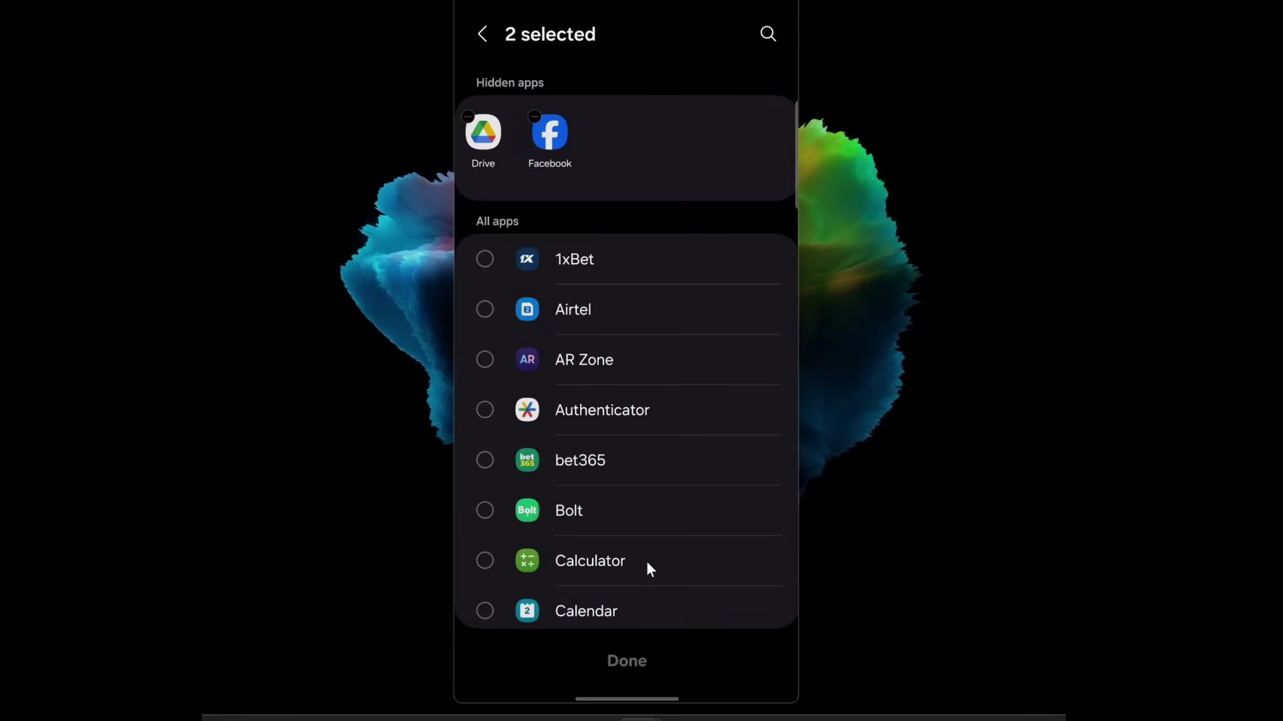
pyautogui.click(468, 117)
pyautogui.click(468, 115)
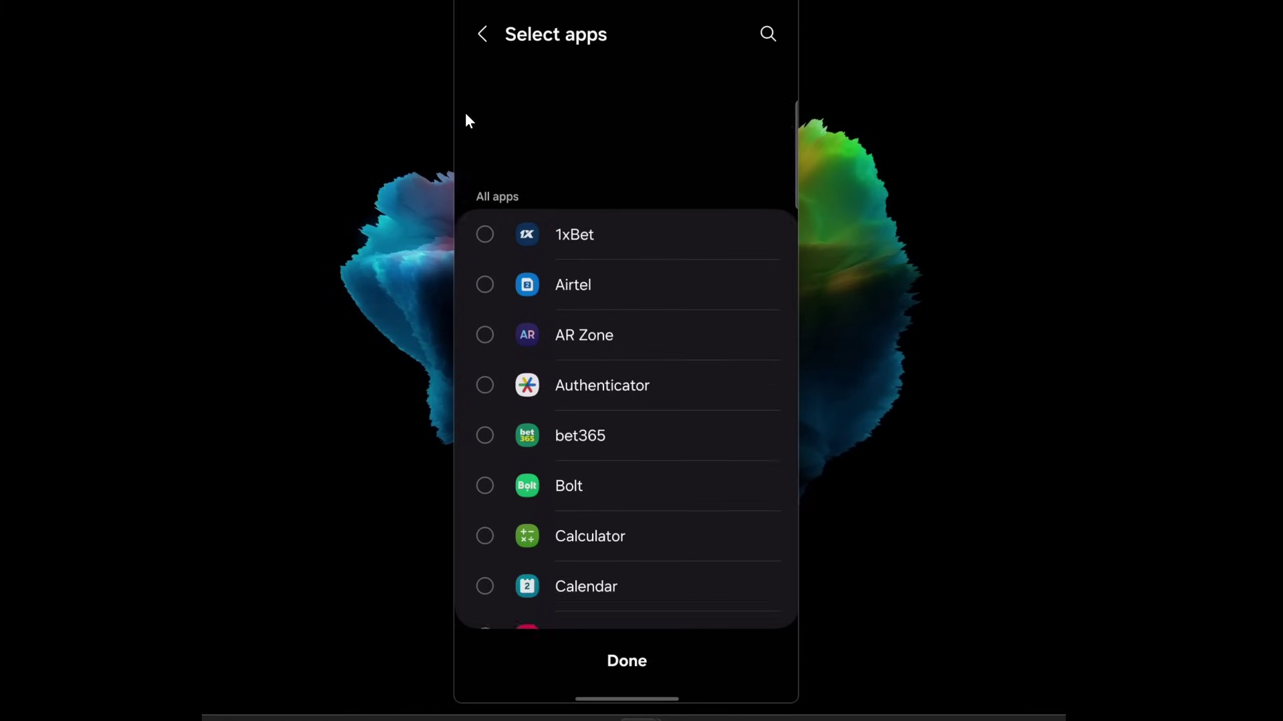
pyautogui.click(628, 663)
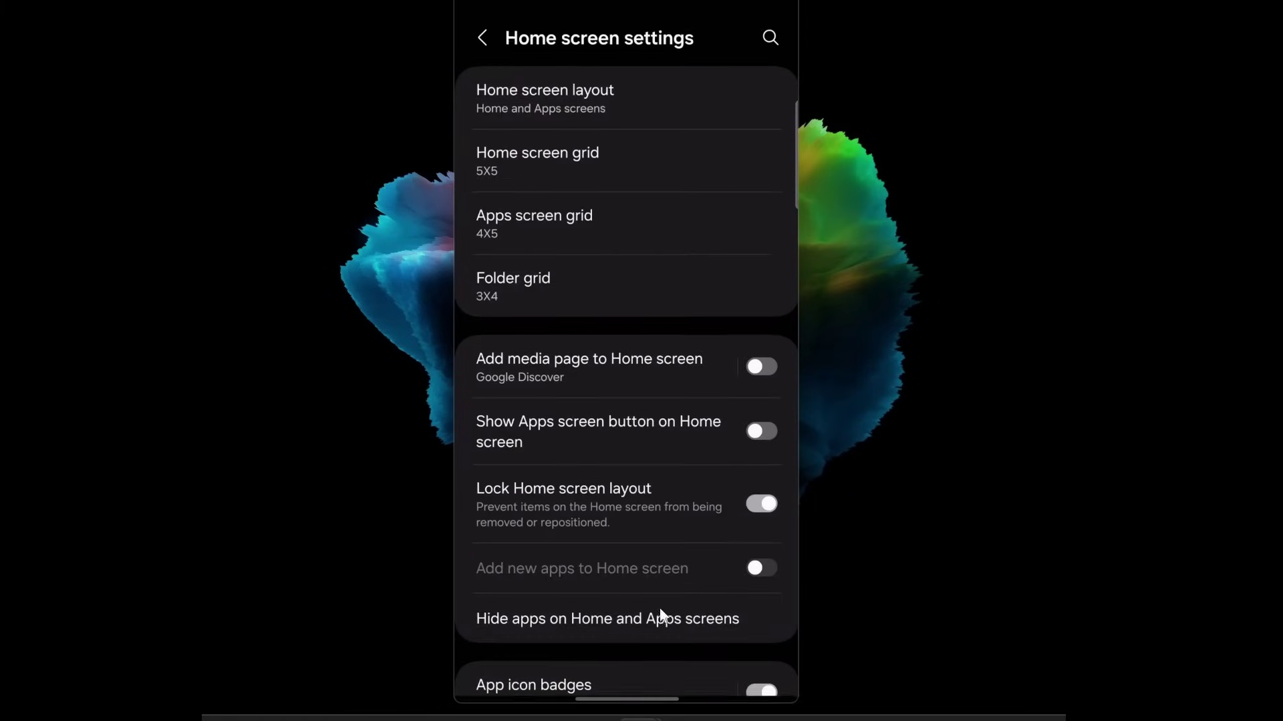
# - Return home and check the Apps screen's second page shows Drive and Facebook again
pyautogui.middleClick(707, 451)
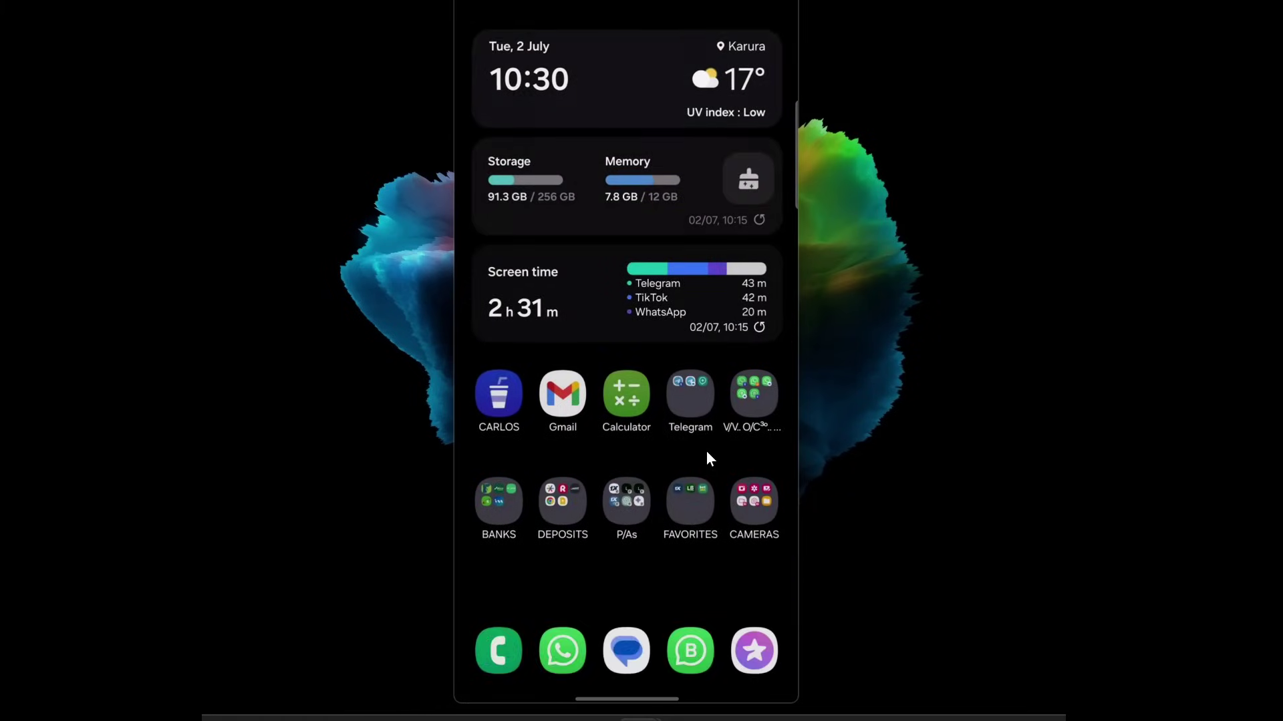
pyautogui.scroll(-2, 707, 452)
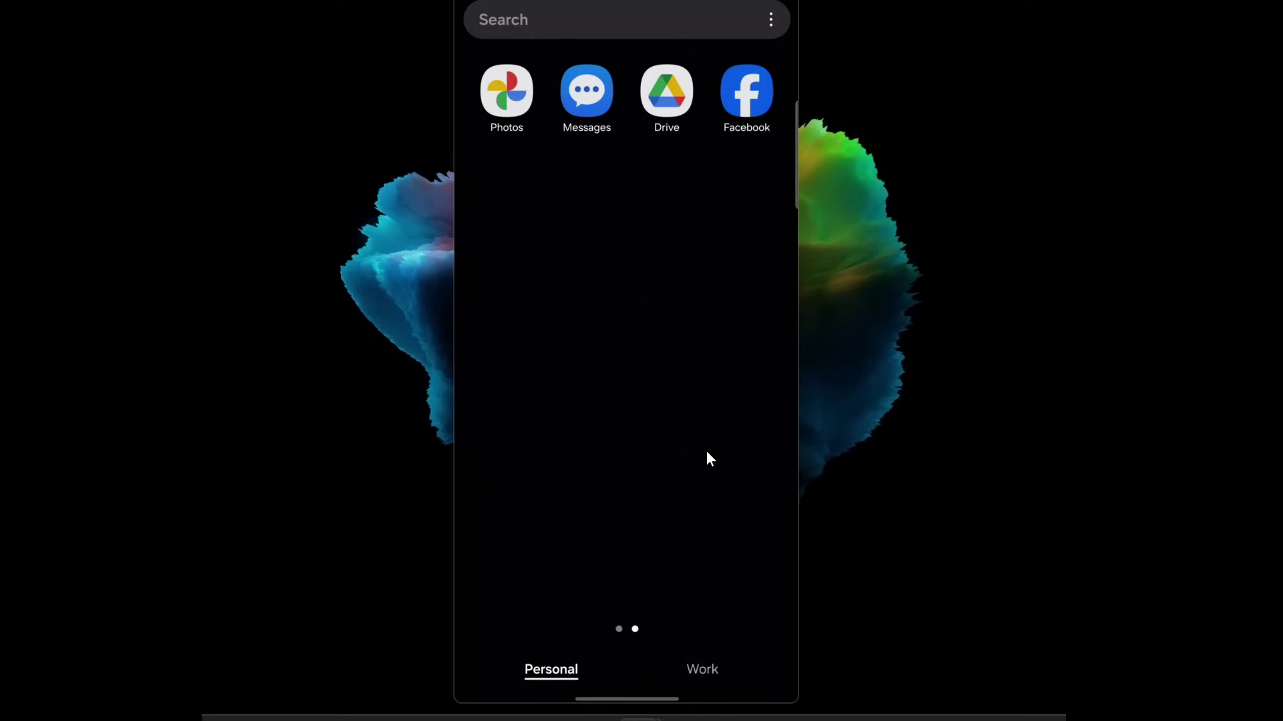